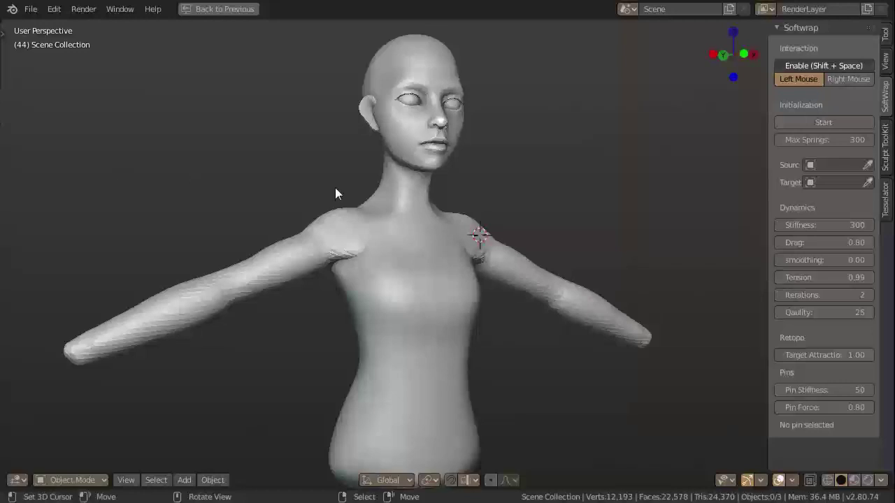
Paste the copied quad face mesh into the scene beside the sculpted figure
mouse_move(335, 193)
middle_down()
mouse_move(372, 208)
mouse_move(376, 190)
mouse_move(427, 285)
middle_up()
scroll(428, 285, up, 1)
key(ctrl+v)
scroll(239, 265, up, 2)
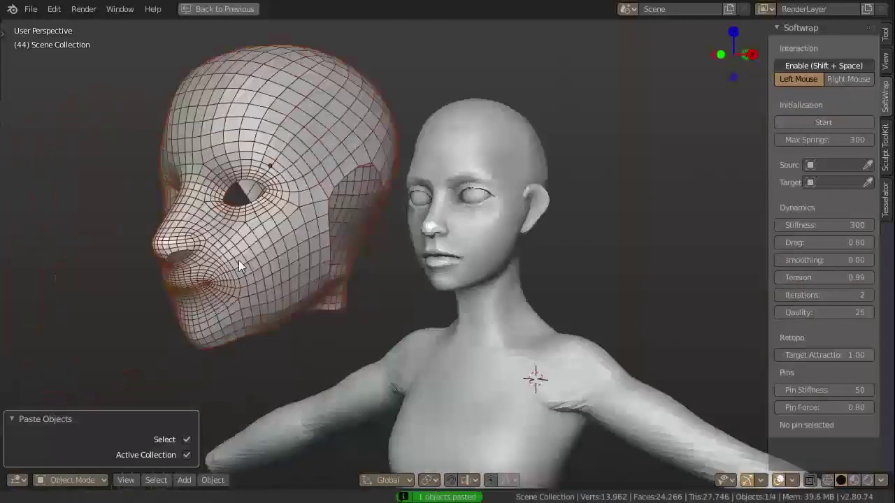
middle_drag(238, 266, 265, 215)
In front orthographic view, scale the face mesh to 0.792 and move it over the figure's face
key(KP_1)
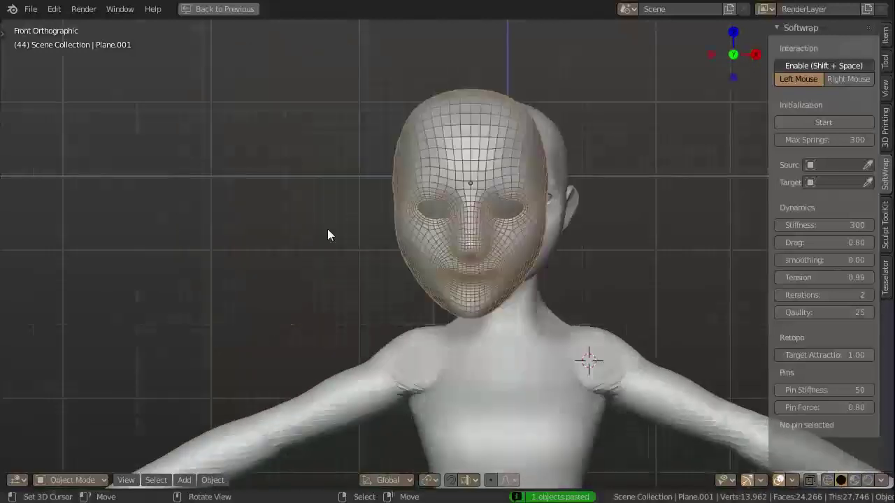
key(g)
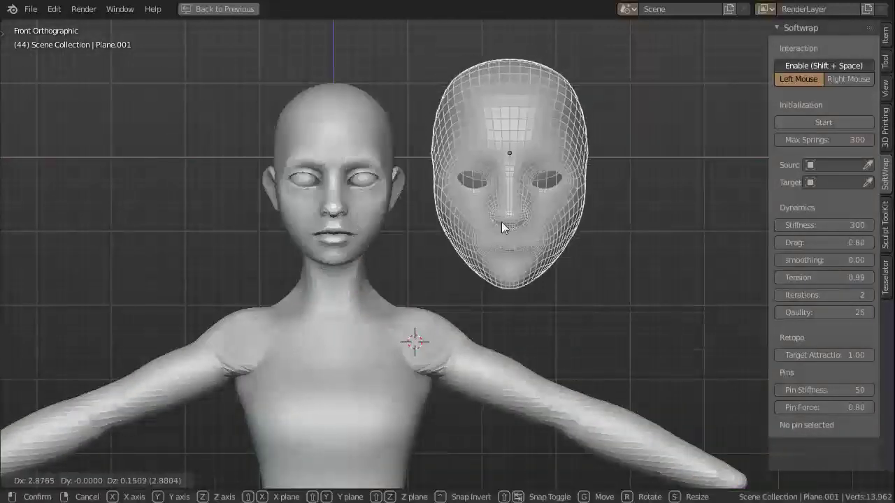
click(502, 222)
key(s)
click(510, 292)
key(g)
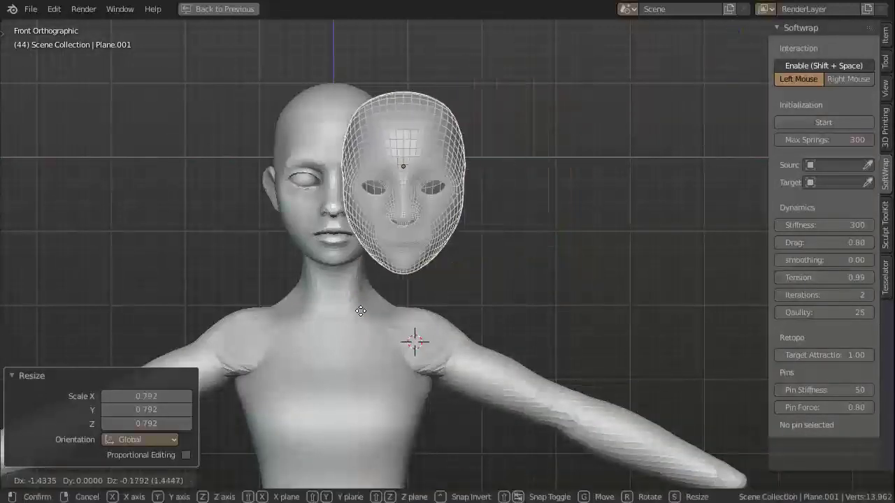
click(370, 296)
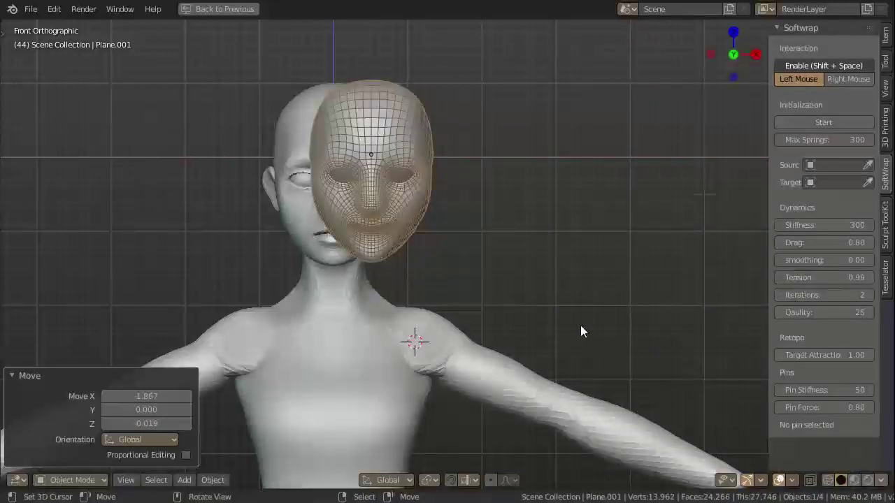
key(s)
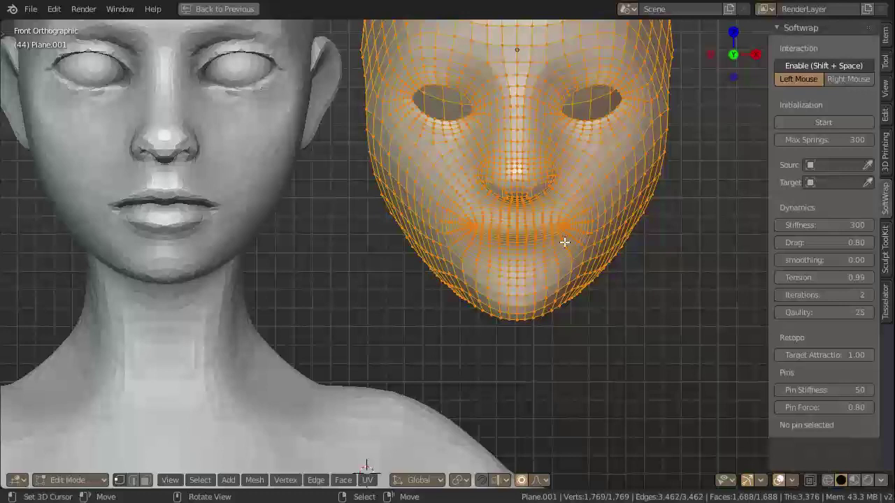
Lift a mouth-corner vertex and the nose-base vertex with proportional editing
click(565, 242)
key(g)
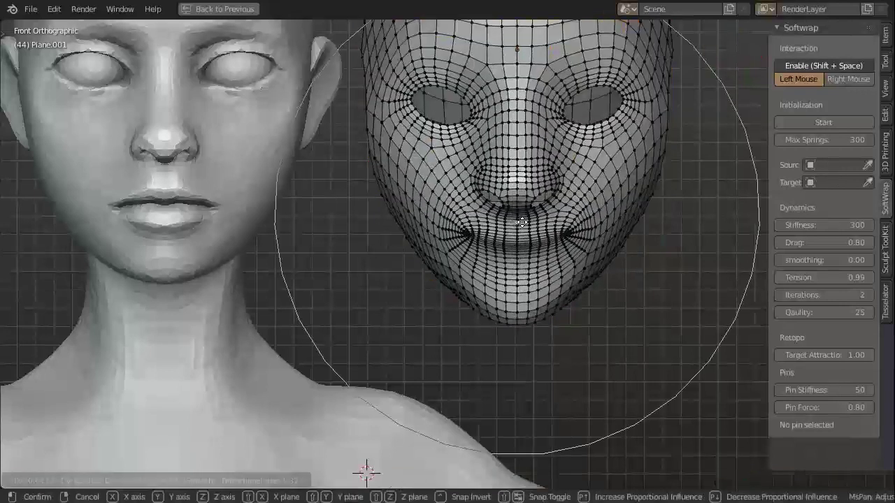
key(Escape)
scroll(546, 223, up, 2)
key(g)
scroll(617, 233, up, 3)
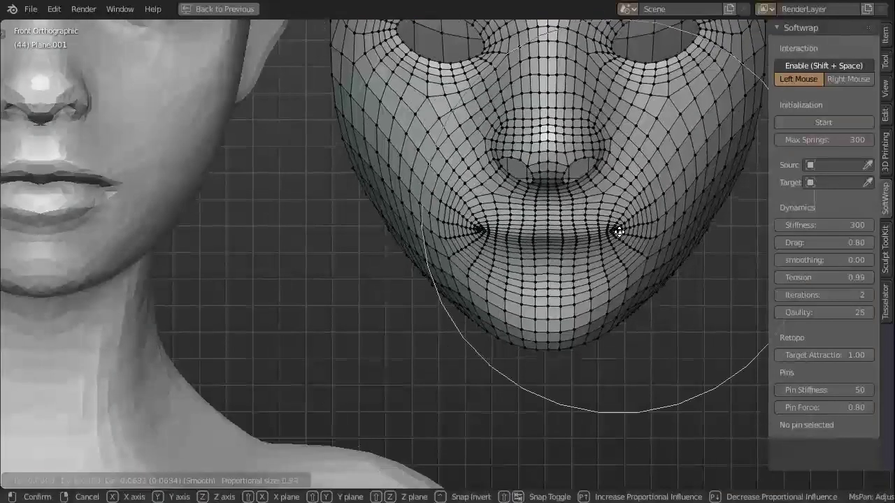
click(617, 226)
click(535, 181)
key(g)
click(537, 162)
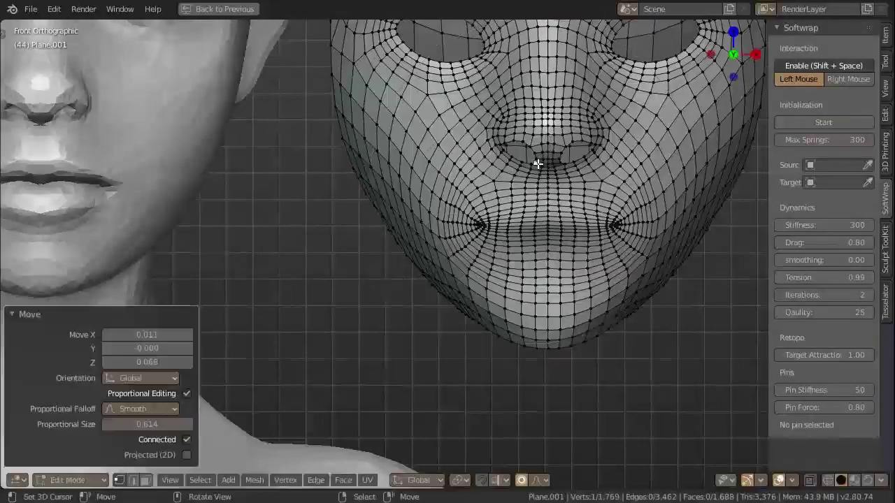
In Object Mode, move the whole face mesh to sit beside the sculpted head
key(Tab)
key(g)
click(275, 202)
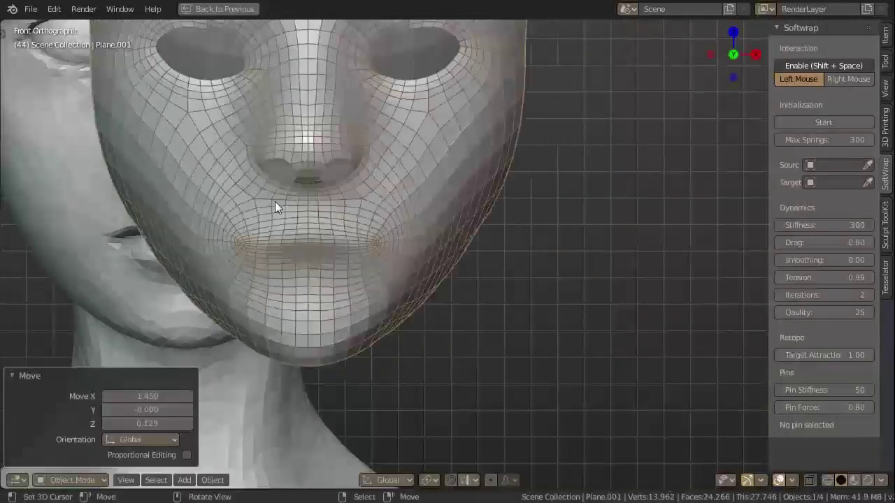
key(shift+z)
key(shift+z)
key(g)
click(608, 221)
scroll(608, 223, down, 5)
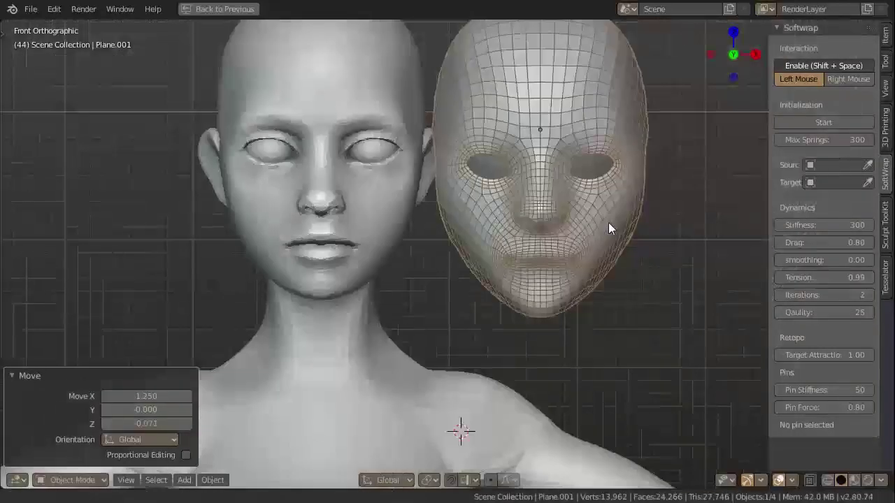
key(g)
click(565, 269)
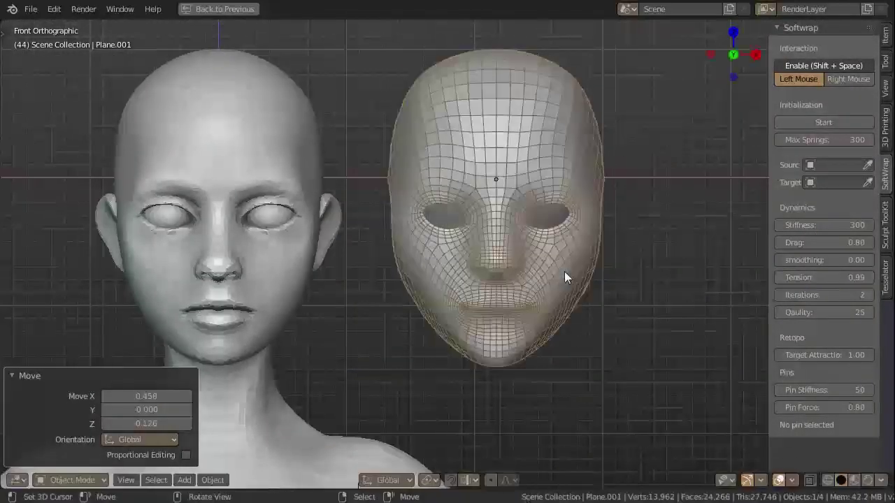
Set Plane.001 as Softwrap source with 'target' as target, and start the simulation
click(528, 180)
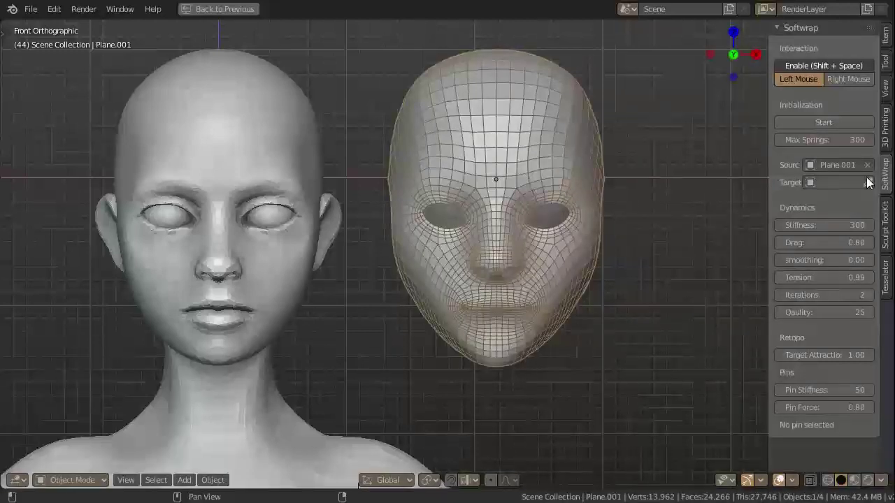
shift+middle_drag(342, 288, 400, 244)
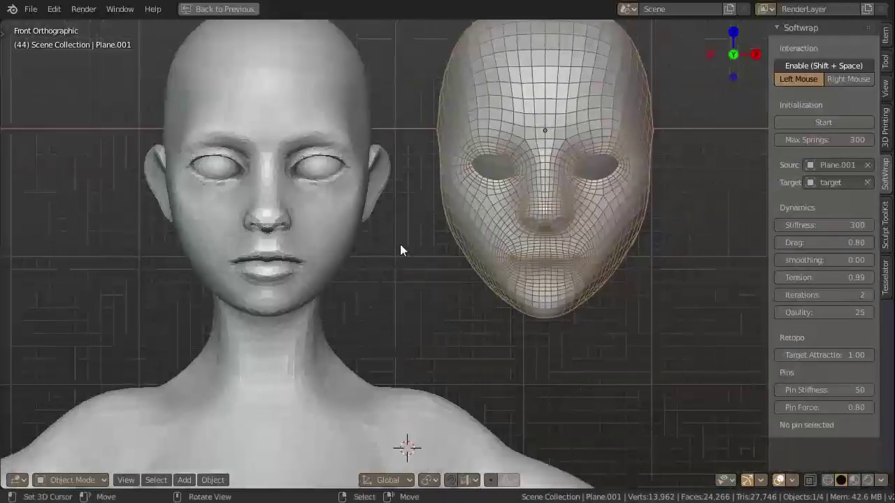
click(846, 124)
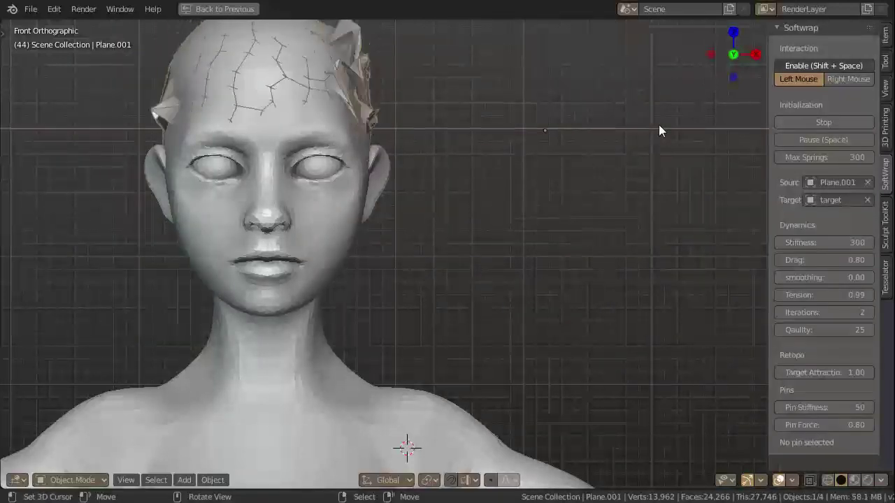
Pin the wrap mesh at the forehead and drag it down across forehead and cheek onto the head
mouse_move(189, 175)
middle_down()
mouse_move(211, 270)
mouse_move(236, 322)
mouse_move(160, 190)
mouse_move(32, 121)
mouse_move(272, 149)
mouse_move(390, 242)
mouse_move(433, 303)
mouse_move(361, 363)
mouse_move(598, 331)
mouse_move(502, 384)
mouse_move(545, 306)
middle_up()
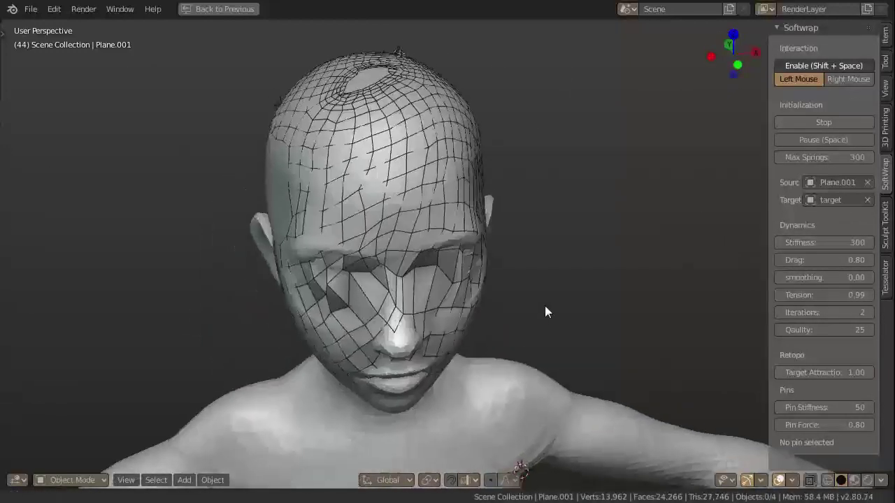
click(326, 248)
drag(331, 213, 315, 316)
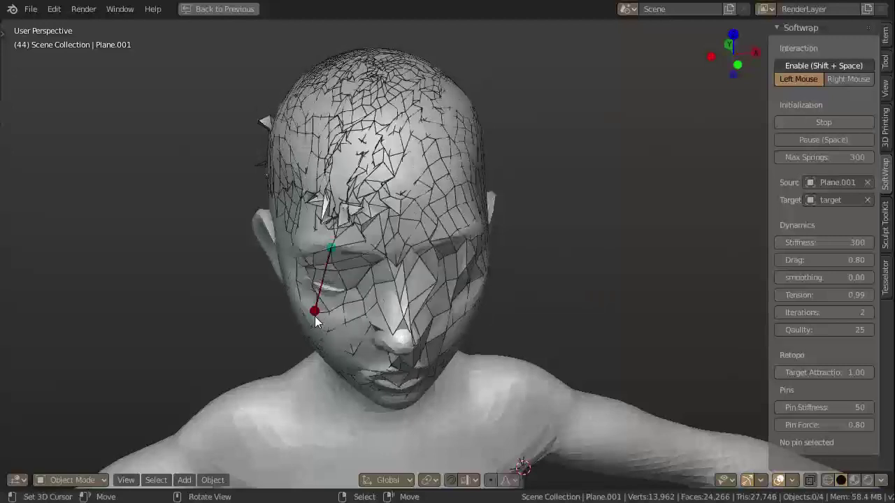
drag(320, 139, 305, 306)
drag(445, 314, 573, 289)
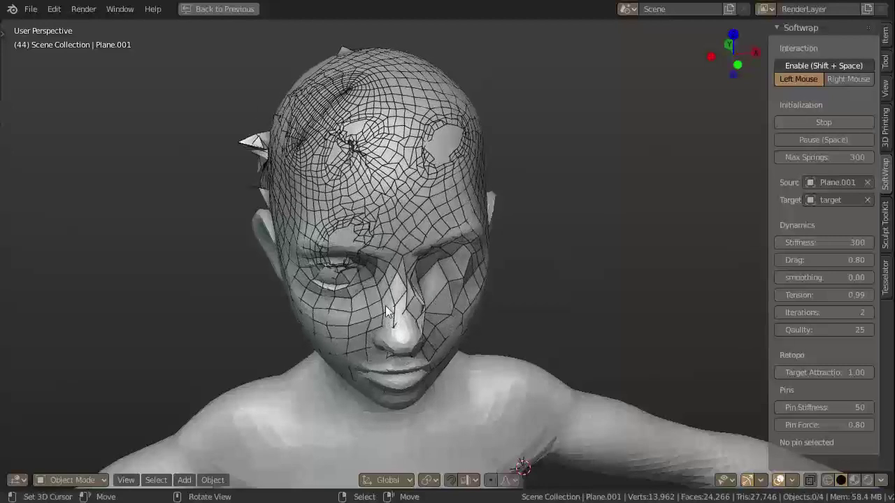
drag(327, 188, 310, 378)
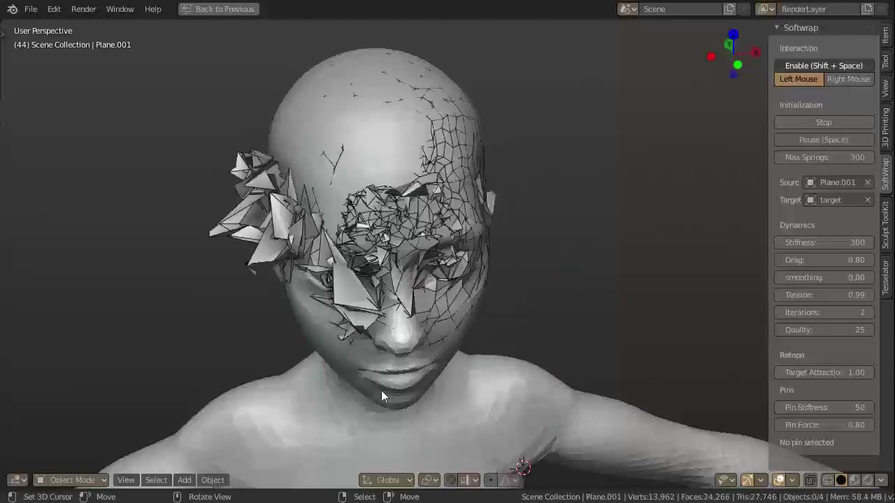
drag(298, 234, 326, 365)
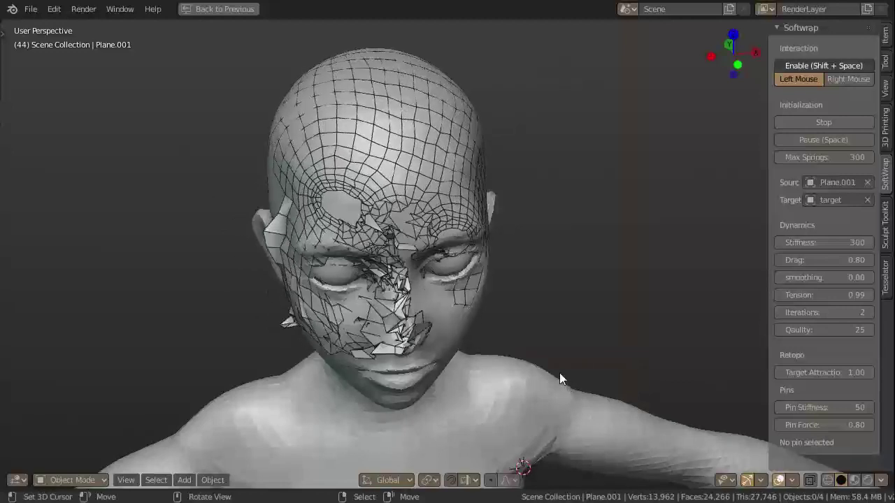
mouse_move(560, 373)
middle_down()
mouse_move(503, 319)
mouse_move(537, 307)
middle_up()
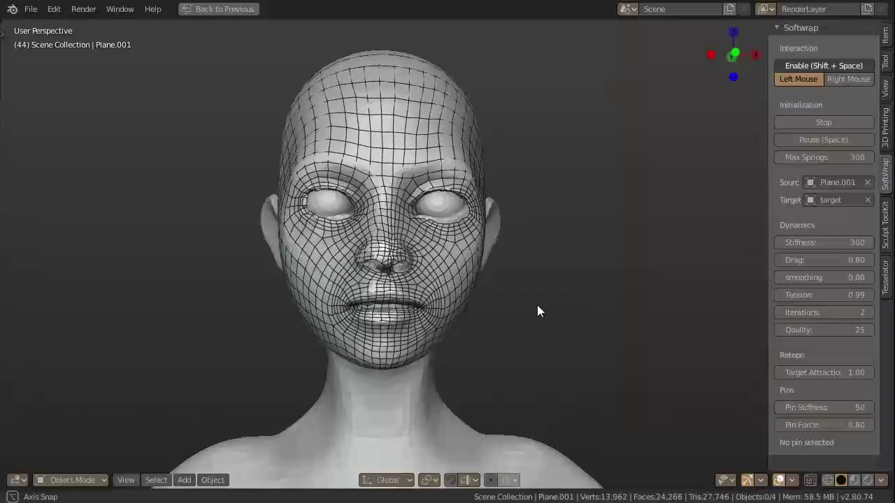
Inspect the wrap from profile and front, then raise Softwrap Smoothing from 0.00 to 3.96
mouse_move(537, 305)
middle_down()
mouse_move(472, 310)
mouse_move(632, 317)
mouse_move(597, 307)
middle_up()
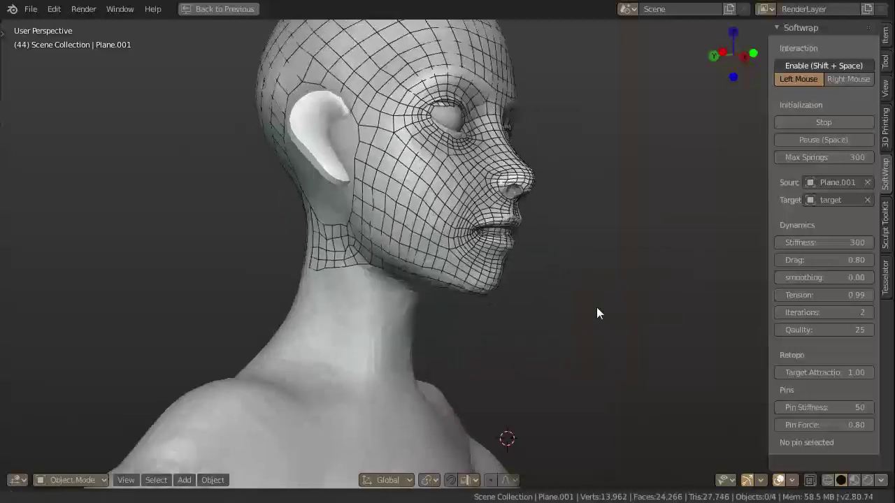
mouse_move(644, 289)
middle_down()
mouse_move(527, 283)
mouse_move(489, 135)
mouse_move(528, 273)
middle_up()
scroll(528, 267, up, 3)
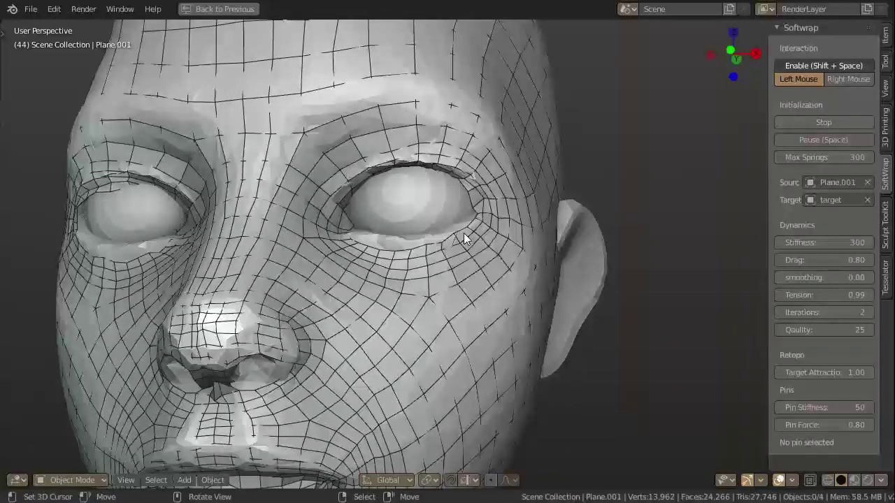
scroll(465, 238, down, 6)
scroll(562, 249, up, 1)
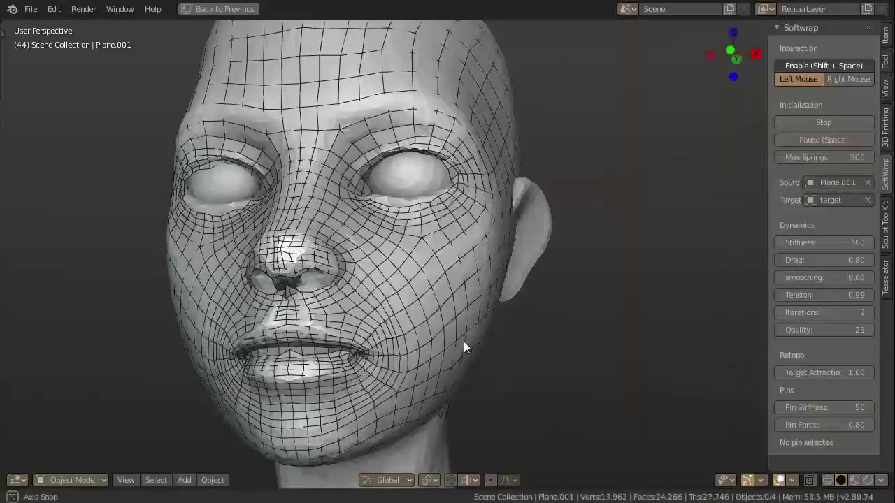
middle_drag(464, 341, 465, 341)
shift+middle_drag(403, 411, 468, 238)
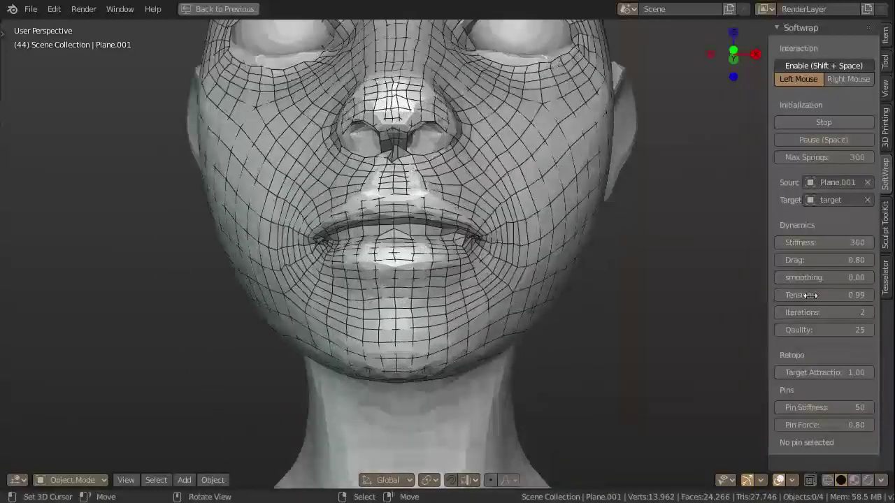
drag(824, 278, 867, 278)
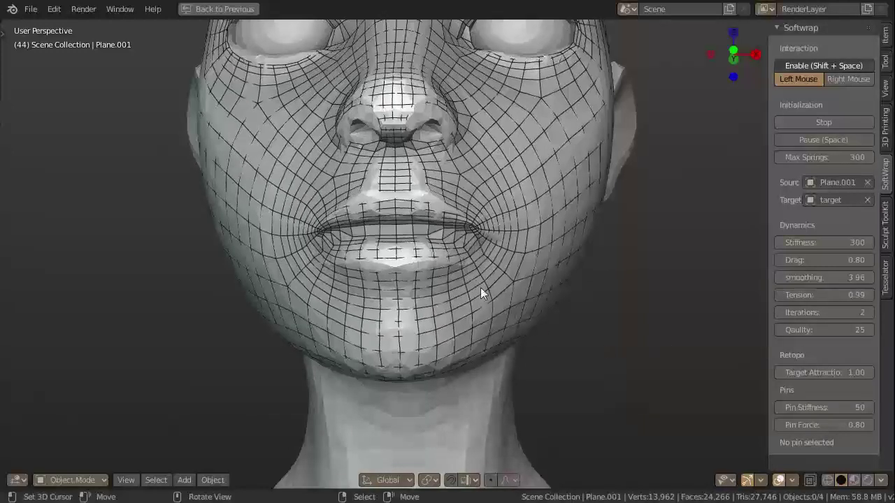
Pull the mouth corner in with a temporary pin, then delete that pin
click(473, 230)
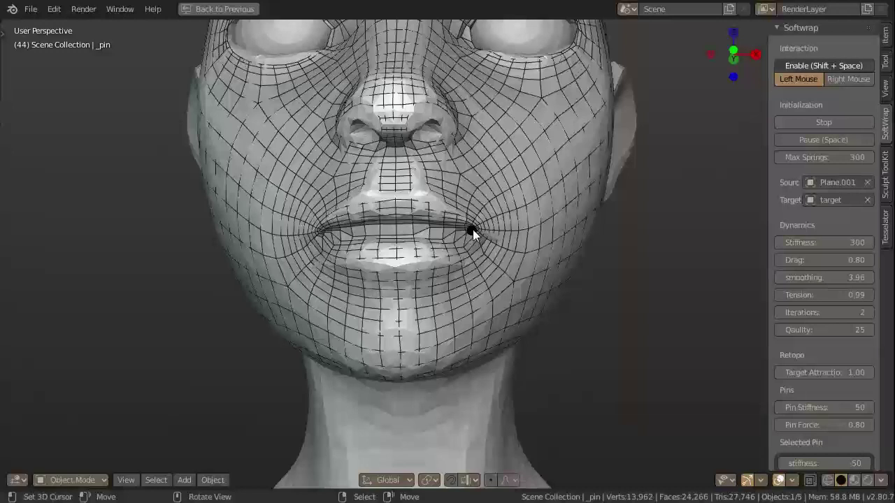
key(g)
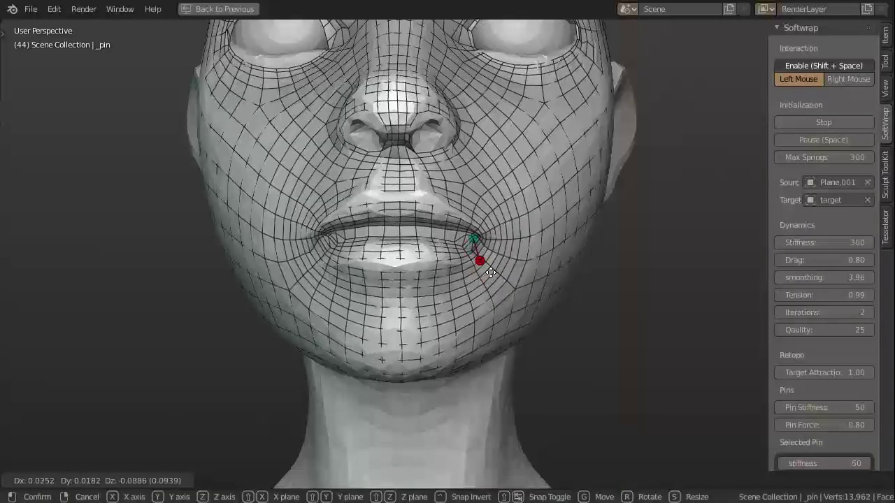
click(465, 243)
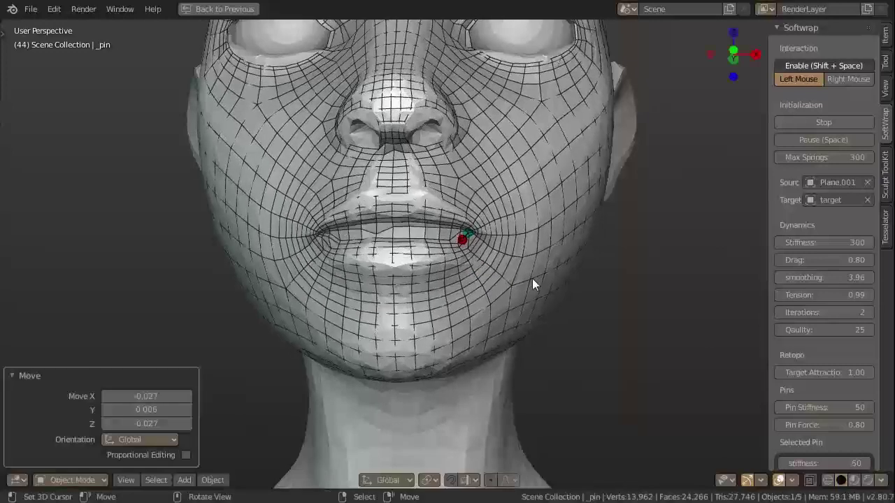
middle_drag(532, 278, 483, 249)
scroll(822, 422, down, 2)
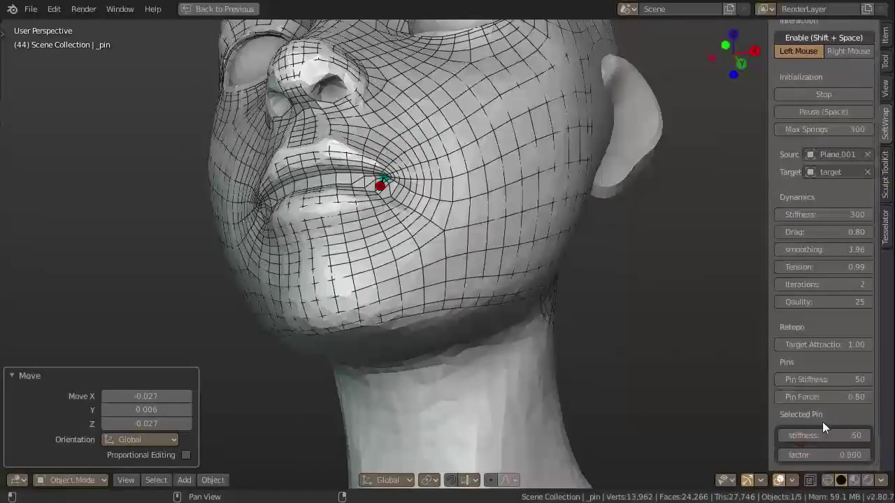
key(Delete)
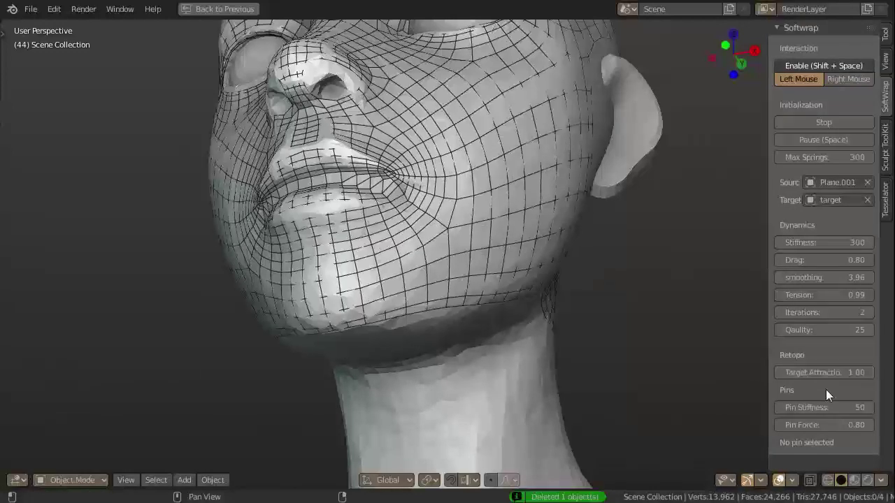
Set Pin Stiffness to 100 and Pin Force to 1.00, then pin one mouth corner
click(822, 407)
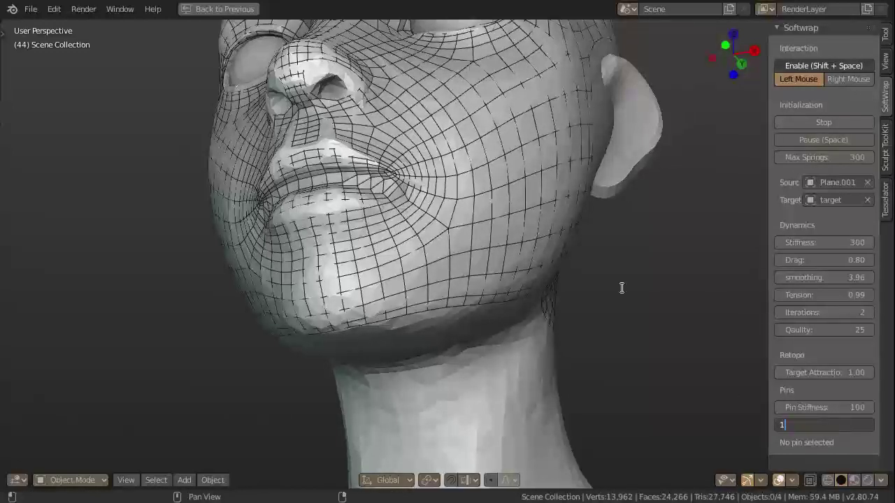
key(Return)
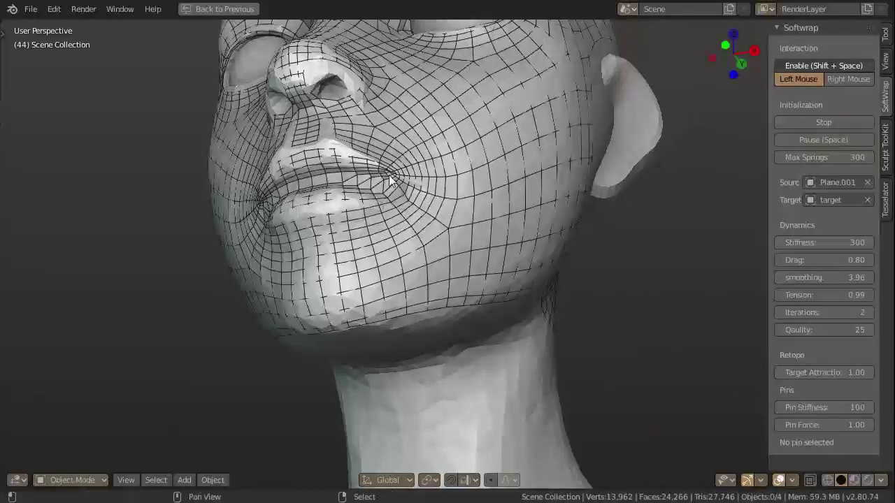
click(393, 176)
key(g)
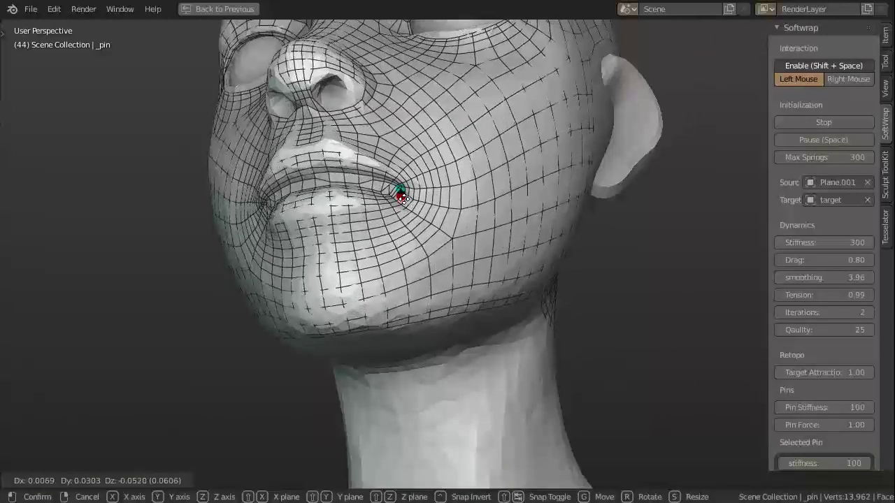
click(403, 199)
Reposition the left and right mouth-corner pins onto the sculpted lips
mouse_move(404, 200)
middle_down()
mouse_move(418, 212)
mouse_move(383, 215)
mouse_move(443, 234)
mouse_move(434, 252)
mouse_move(484, 296)
middle_up()
click(448, 229)
key(g)
click(437, 237)
click(484, 291)
key(g)
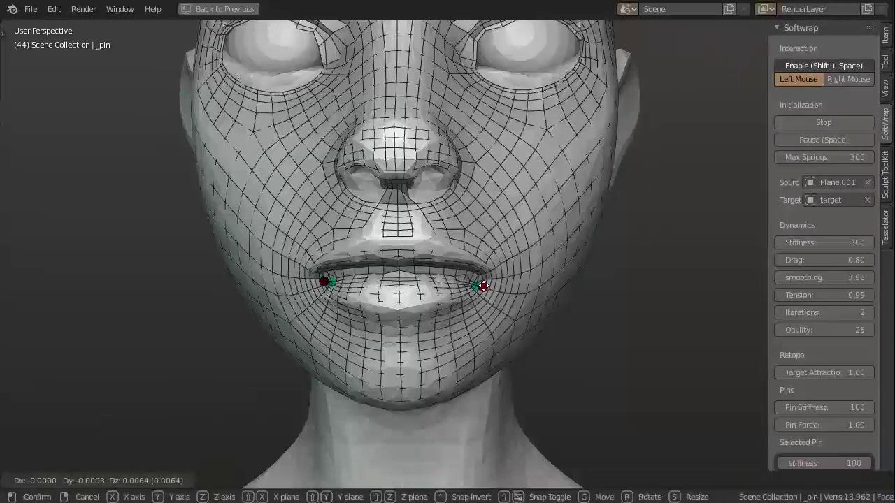
click(482, 279)
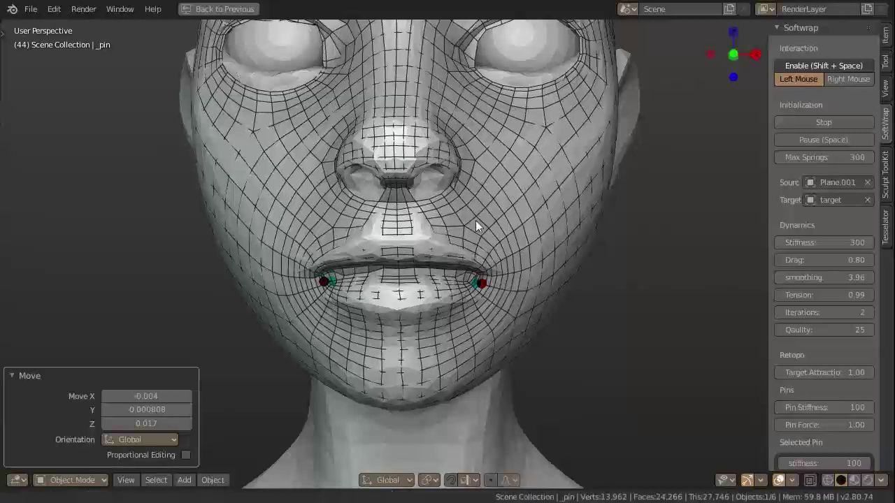
middle_drag(475, 220, 472, 236)
key(ctrl+shift+Tab)
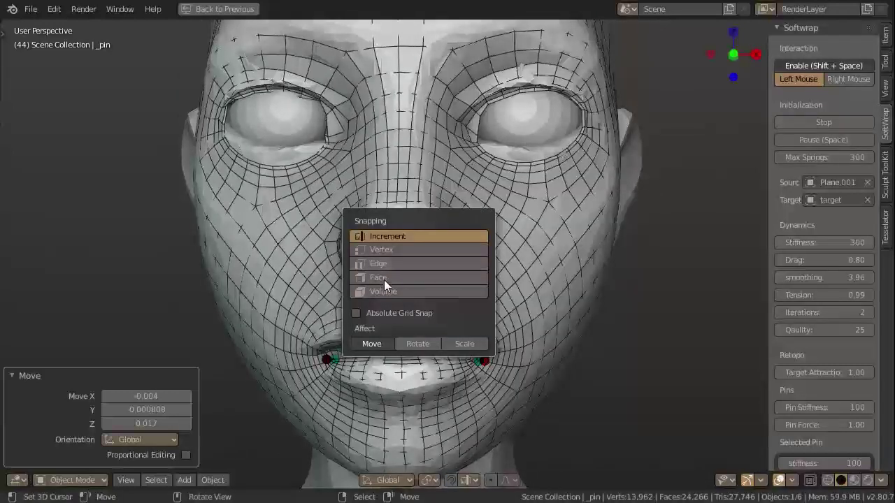
Duplicate a pin and place pins beside the nose and at the left nostril
shift+middle_drag(463, 251, 431, 253)
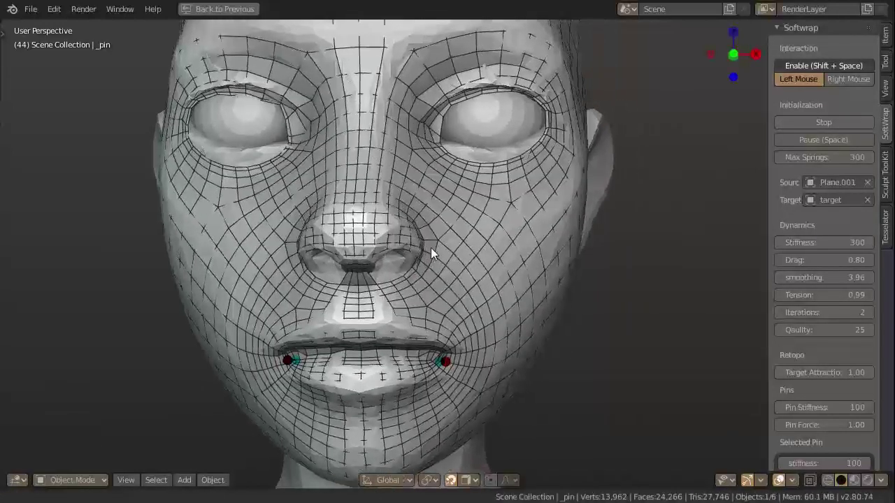
scroll(431, 247, up, 1)
key(shift+d)
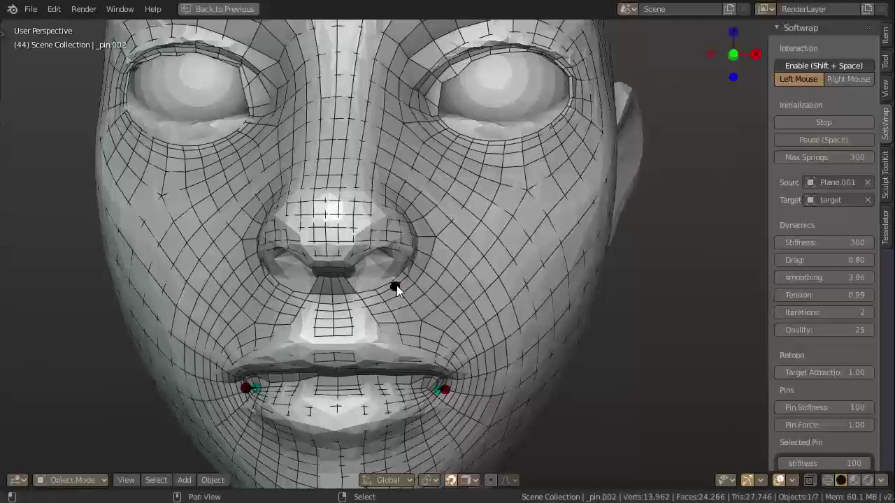
click(411, 268)
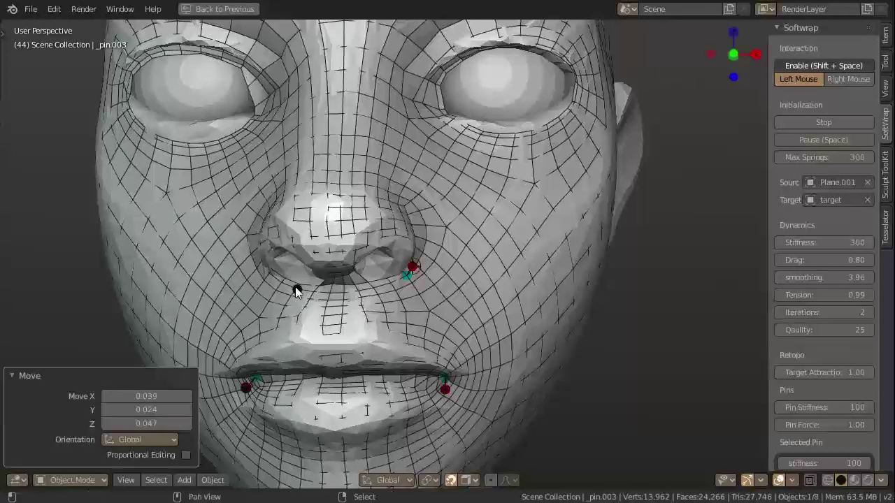
key(g)
click(280, 285)
mouse_move(280, 285)
middle_down()
mouse_move(348, 251)
mouse_move(338, 257)
middle_up()
Add pins below the left eye and below the other eye
mouse_move(400, 272)
middle_down()
mouse_move(348, 278)
mouse_move(383, 228)
mouse_move(448, 232)
middle_up()
scroll(448, 233, down, 5)
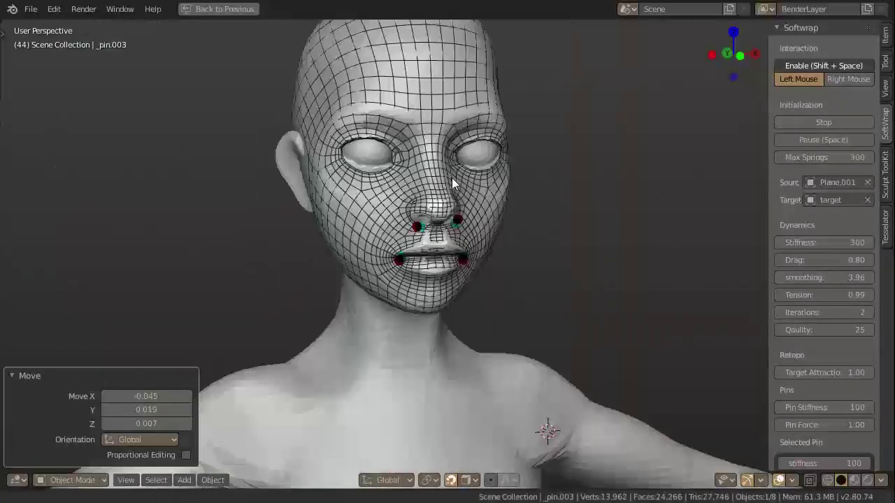
middle_drag(451, 183, 536, 203)
mouse_move(460, 142)
middle_down()
mouse_move(438, 209)
mouse_move(388, 193)
middle_up()
scroll(437, 213, up, 3)
scroll(409, 200, up, 2)
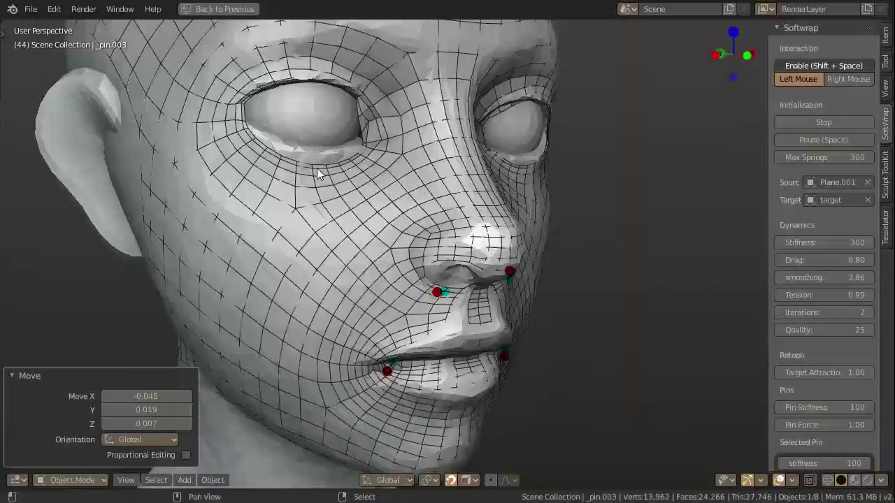
drag(311, 170, 305, 145)
middle_drag(397, 164, 349, 167)
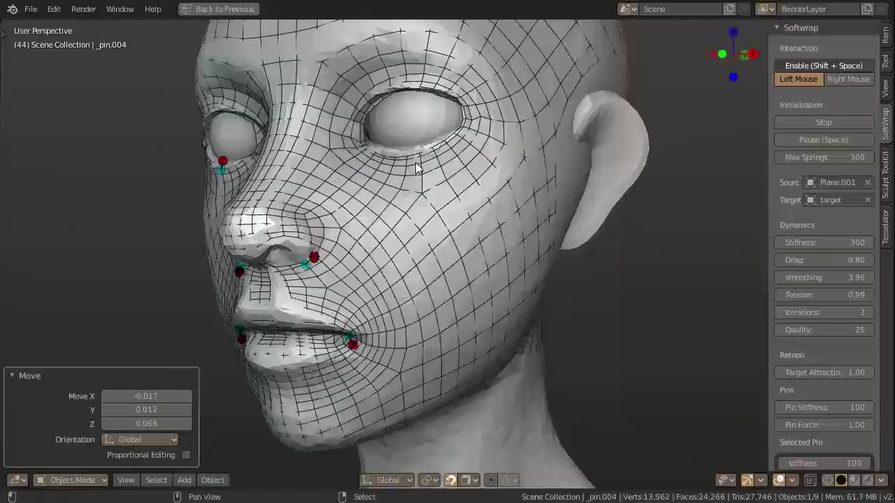
drag(420, 153, 419, 147)
Add pins above the right eye and on the left upper eyelid
middle_drag(480, 189, 539, 255)
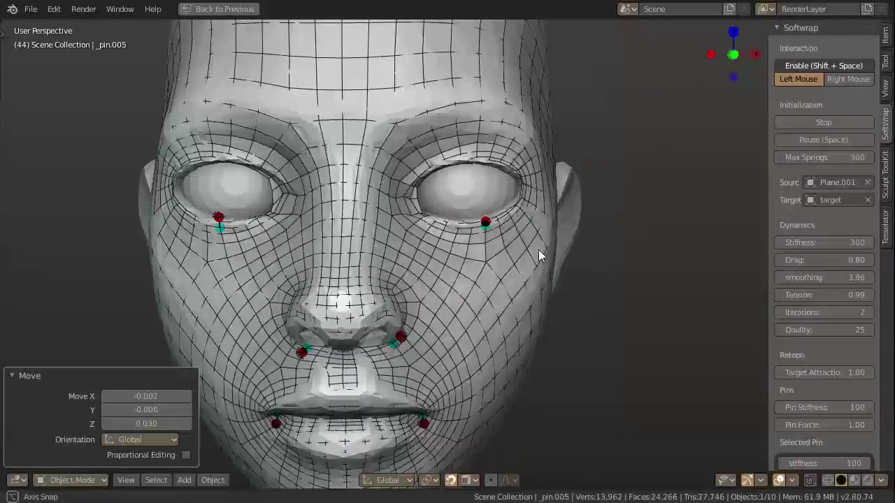
drag(489, 150, 485, 165)
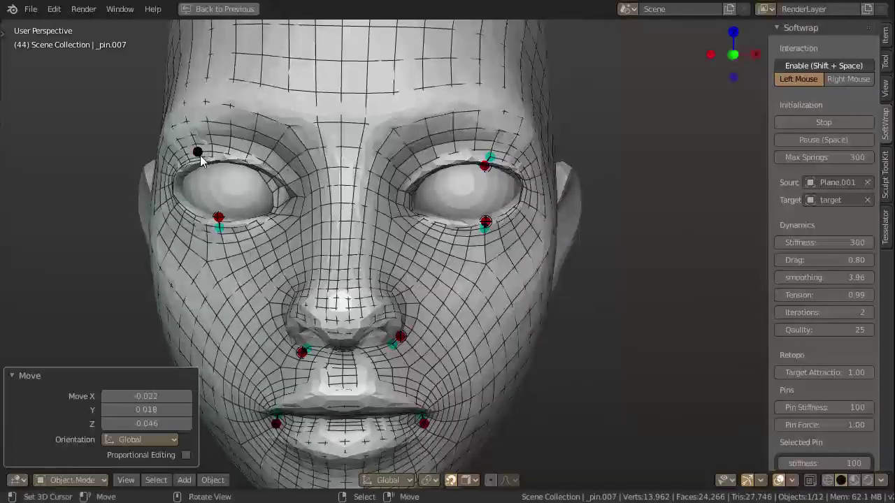
drag(201, 160, 212, 171)
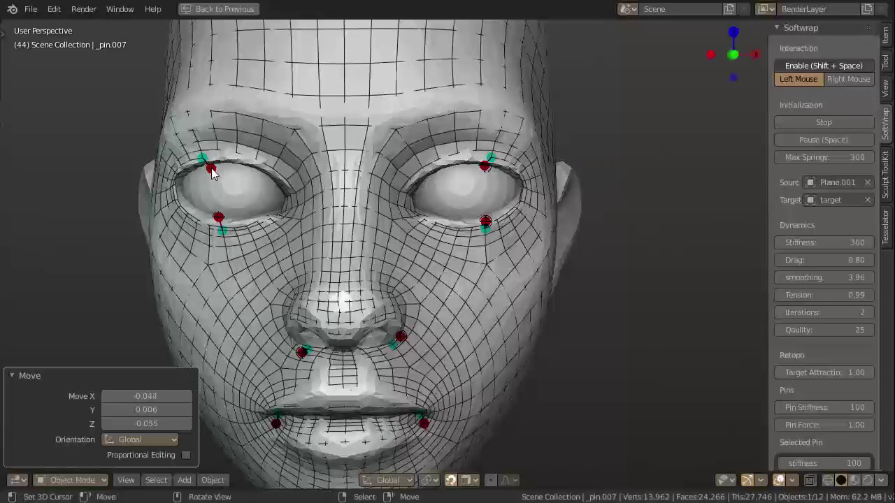
middle_drag(244, 177, 308, 182)
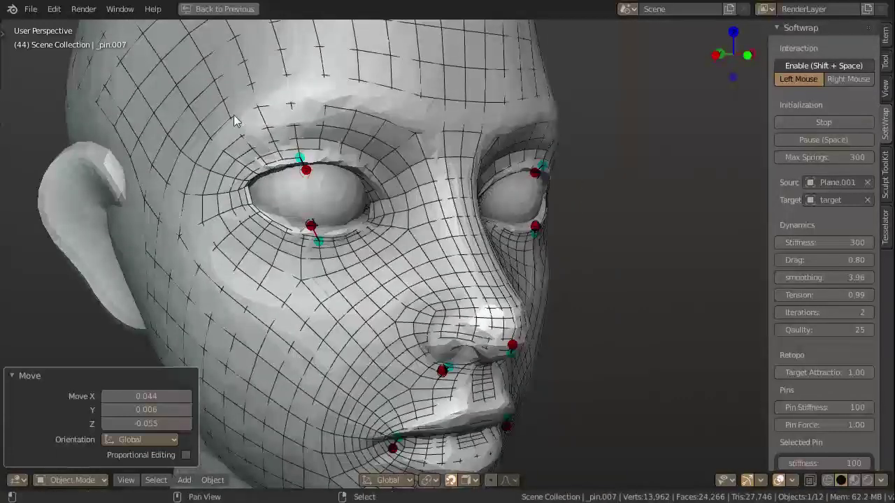
drag(233, 121, 229, 120)
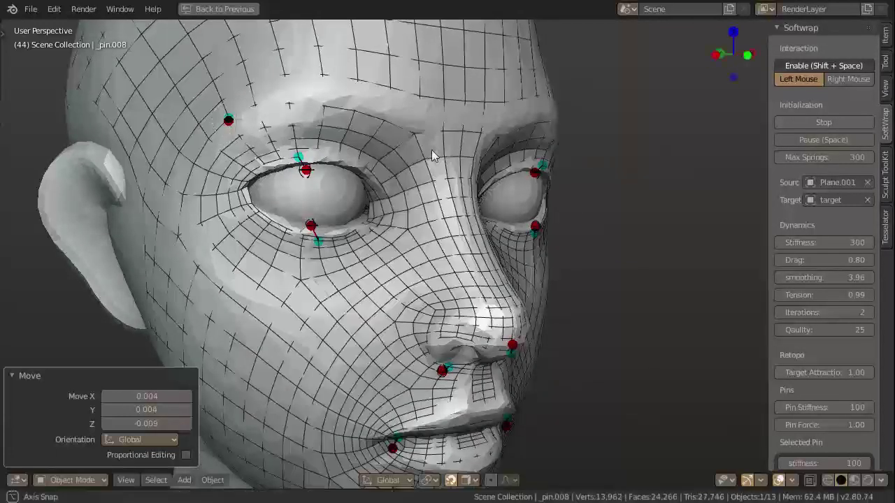
Pin the outer brow, the spot between the brows and the left brow
middle_drag(432, 150, 378, 153)
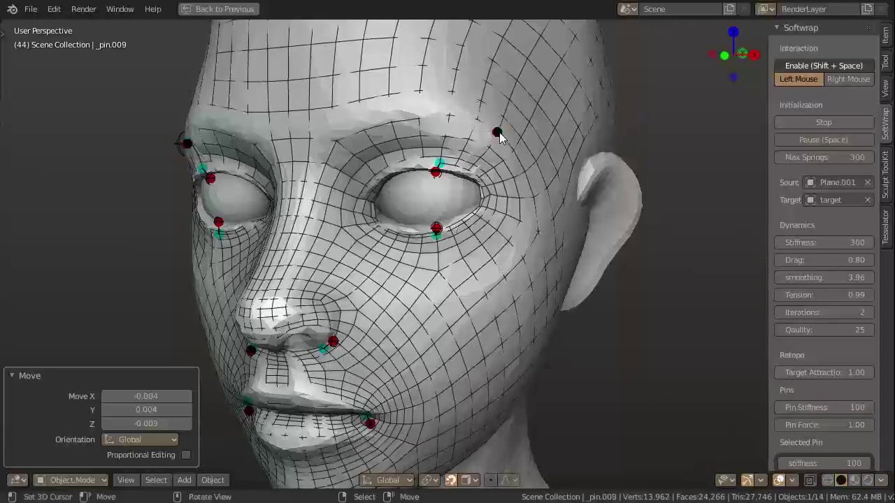
drag(500, 137, 502, 132)
middle_drag(501, 132, 374, 124)
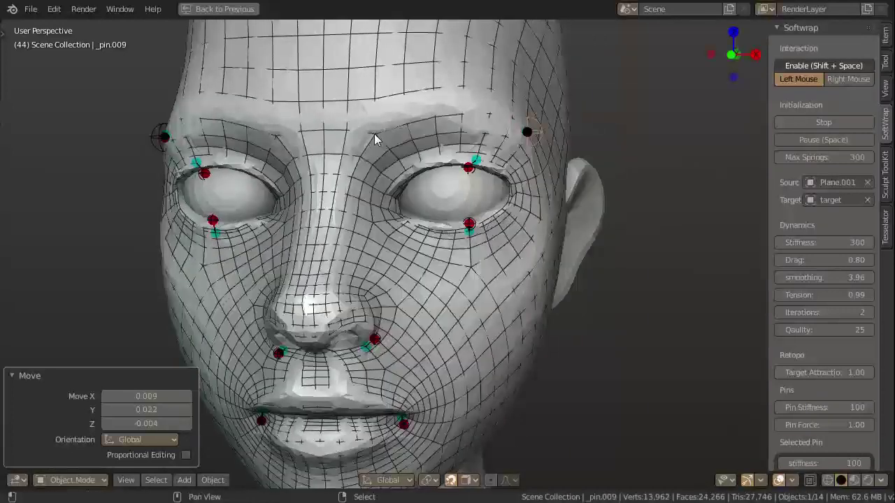
drag(375, 138, 358, 150)
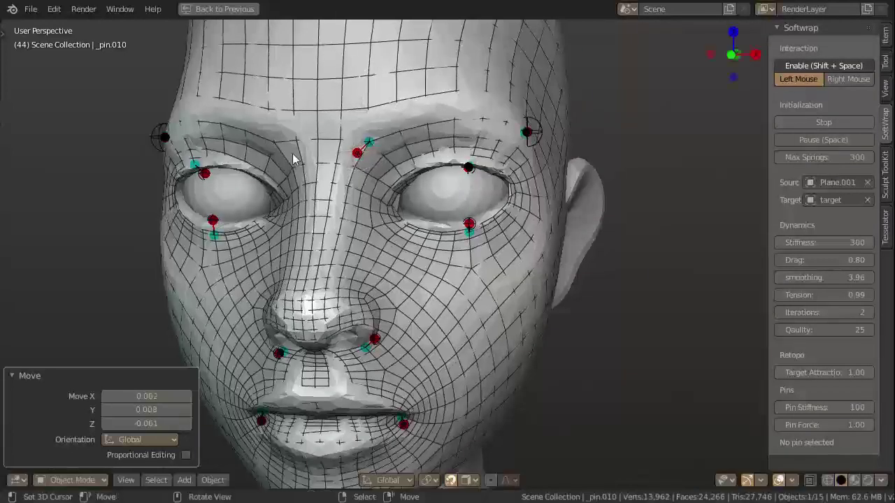
middle_drag(281, 152, 292, 150)
drag(293, 150, 319, 165)
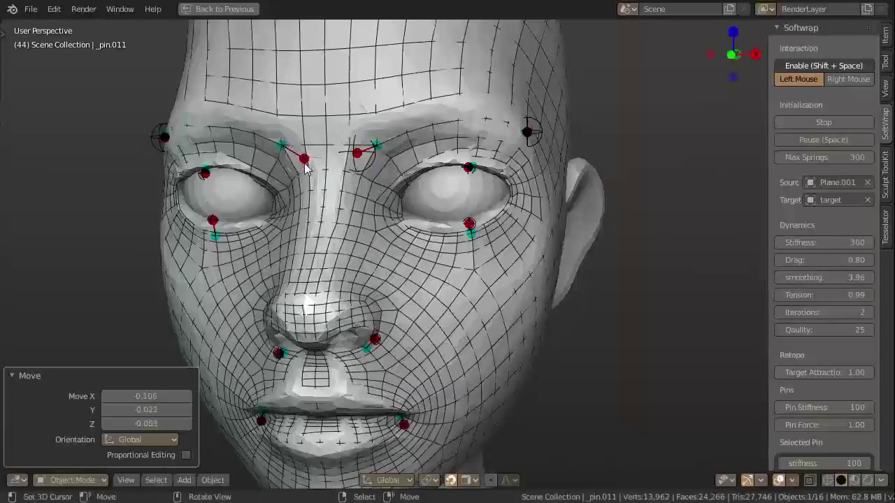
middle_drag(328, 180, 325, 165)
drag(325, 166, 328, 164)
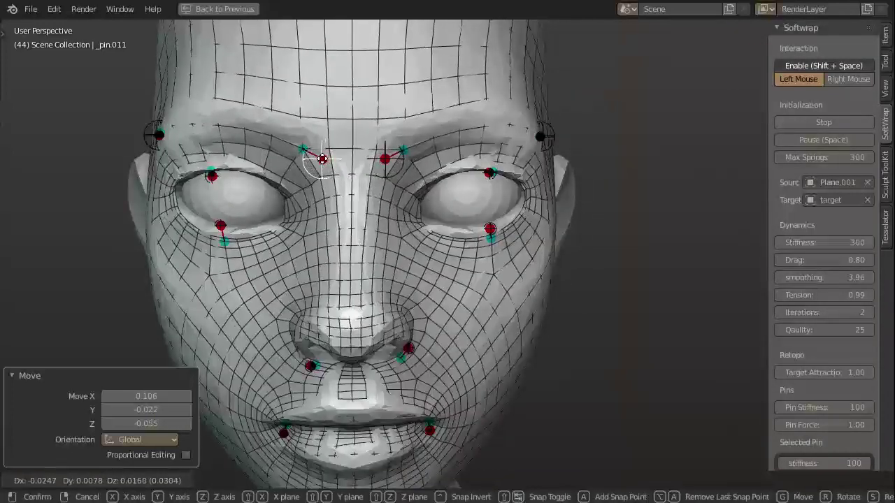
scroll(384, 207, down, 2)
scroll(384, 207, down, 1)
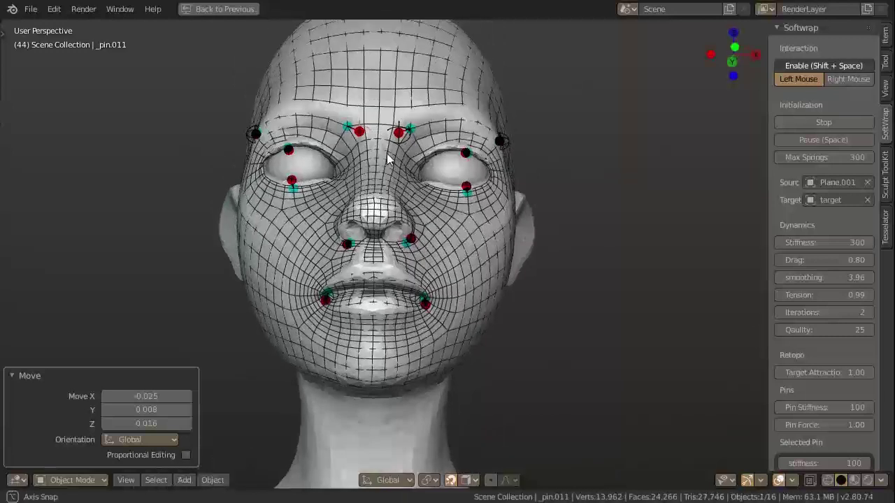
scroll(362, 205, up, 2)
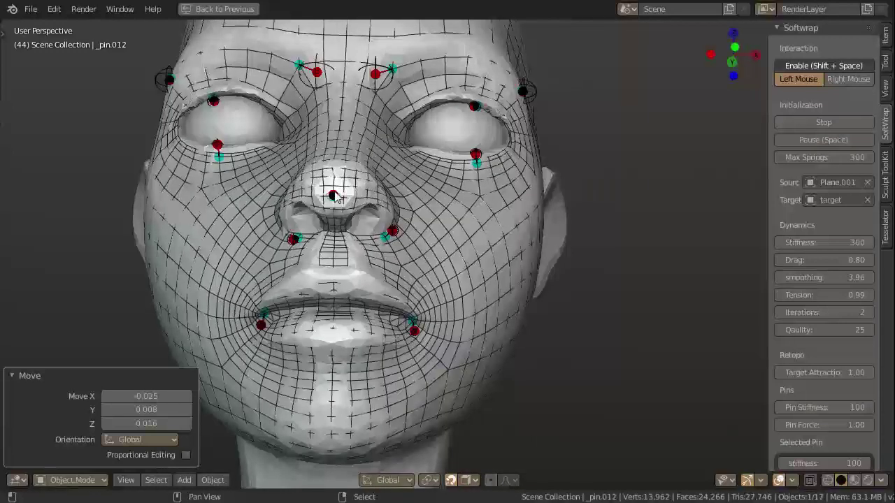
Move the nose-tip, nose-bridge, upper-lip and chin pins into place
drag(335, 196, 334, 179)
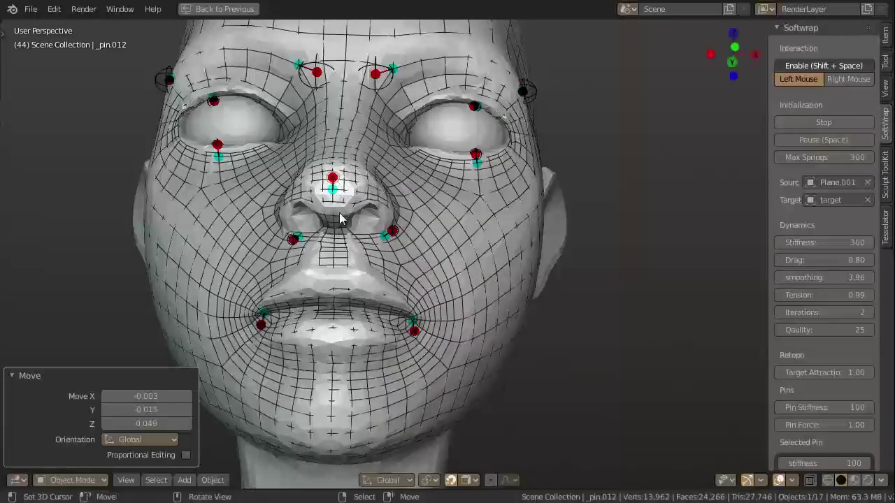
middle_drag(333, 180, 340, 229)
mouse_move(335, 207)
mouse_down()
mouse_move(331, 177)
mouse_move(340, 164)
mouse_up()
drag(342, 132, 338, 125)
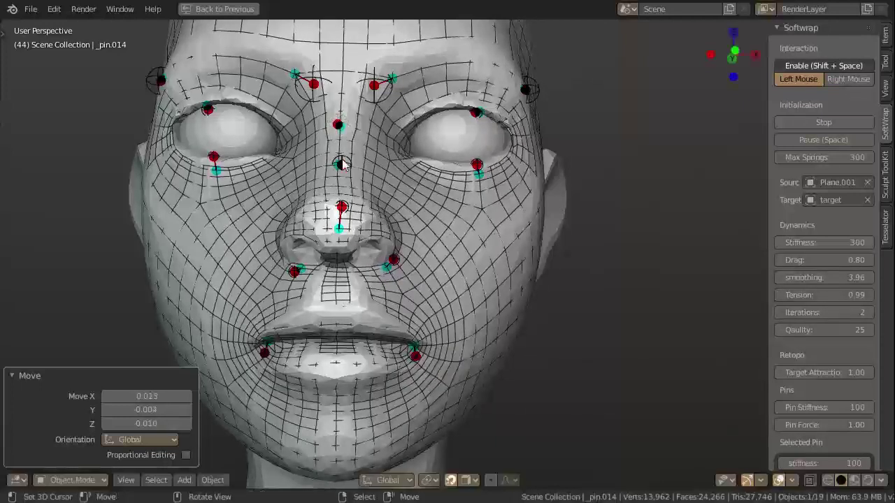
shift+middle_drag(339, 367, 350, 345)
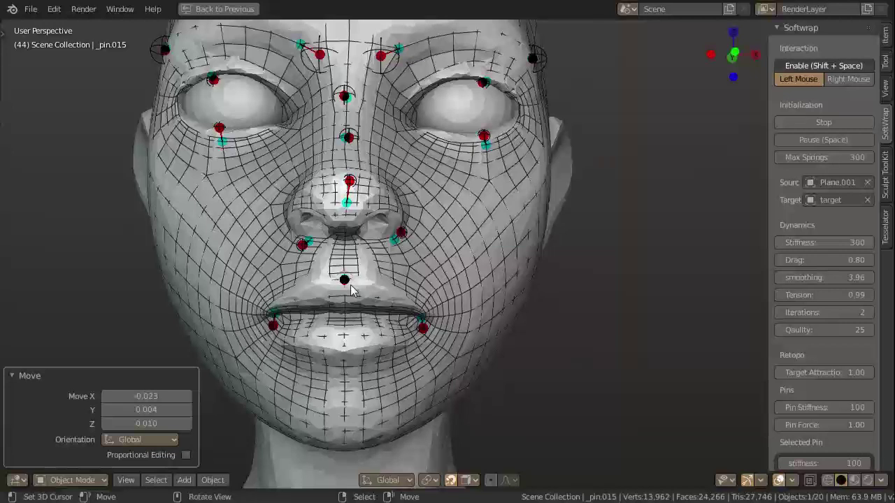
drag(351, 286, 343, 281)
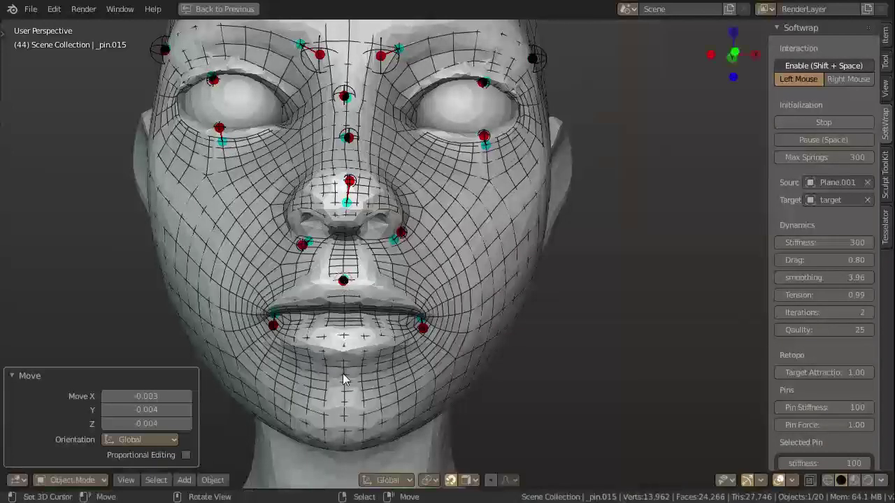
drag(343, 347, 341, 357)
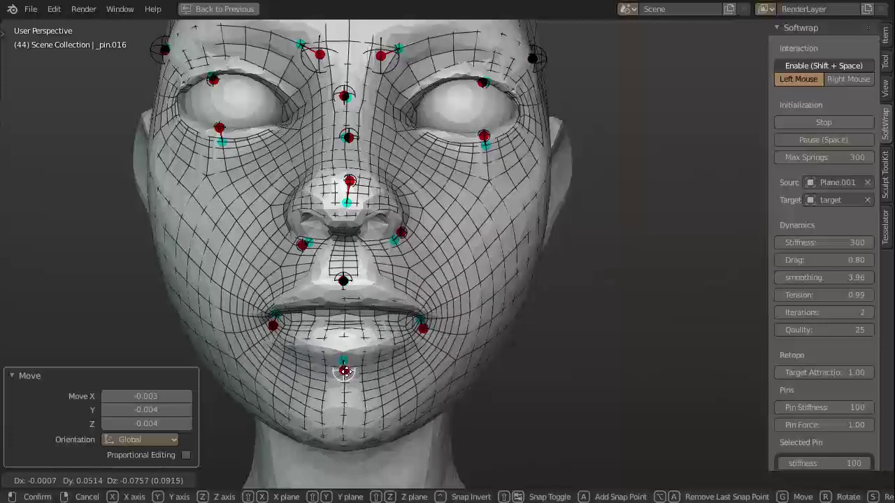
drag(340, 367, 343, 364)
Pull the two under-eye pins up toward the eyelids
mouse_move(383, 279)
middle_down()
mouse_move(397, 228)
mouse_move(387, 205)
middle_up()
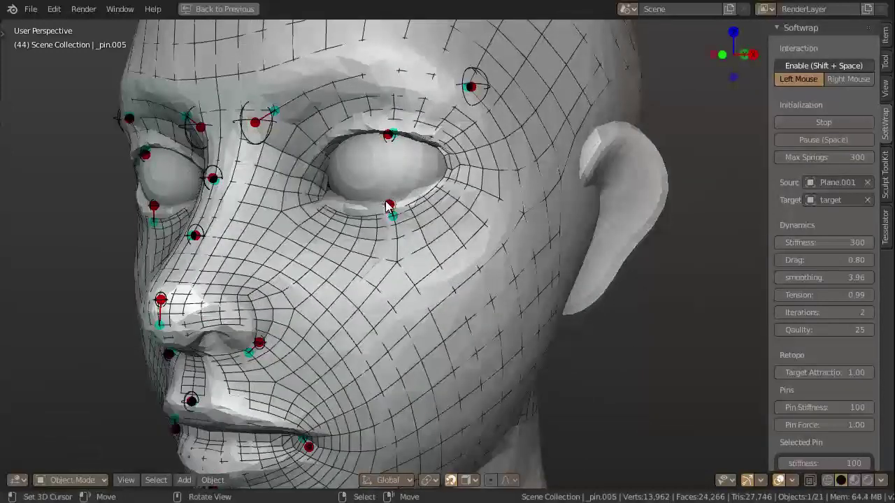
drag(387, 204, 380, 182)
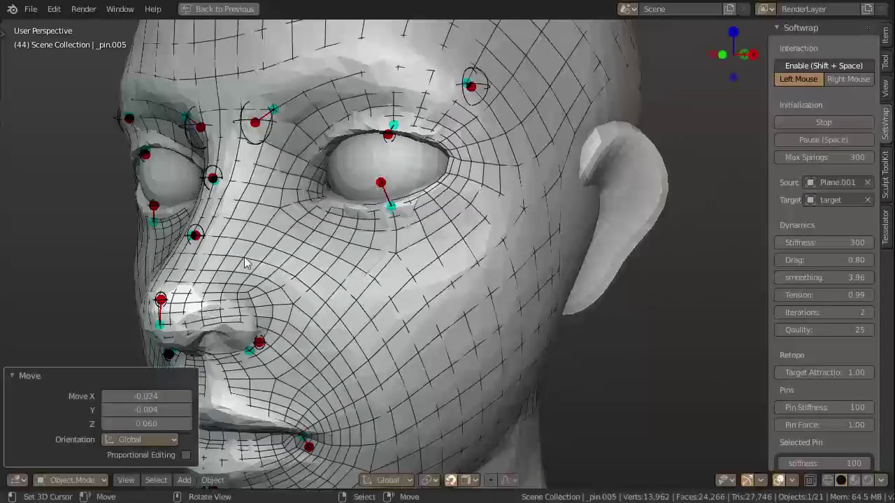
middle_drag(380, 183, 167, 187)
click(166, 185)
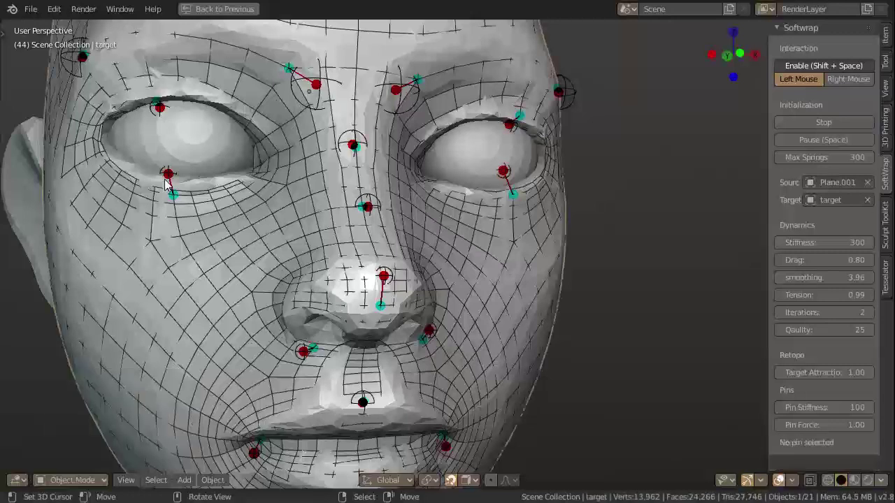
click(167, 179)
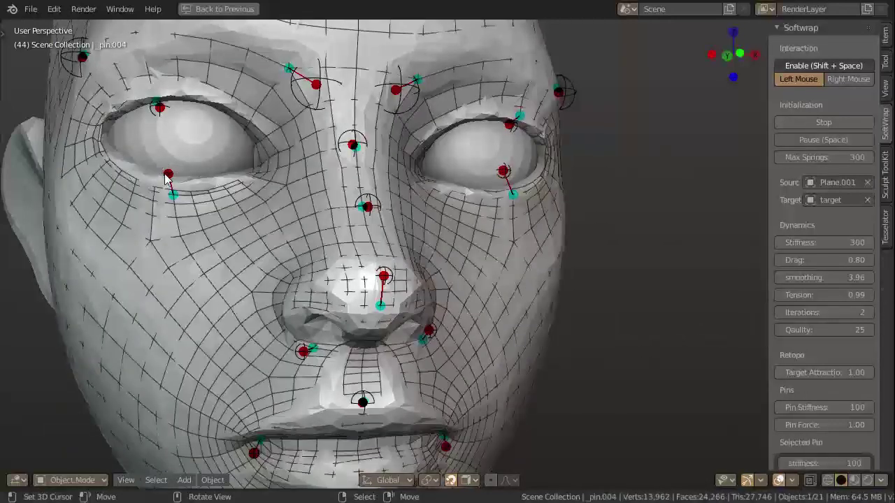
drag(171, 171, 176, 145)
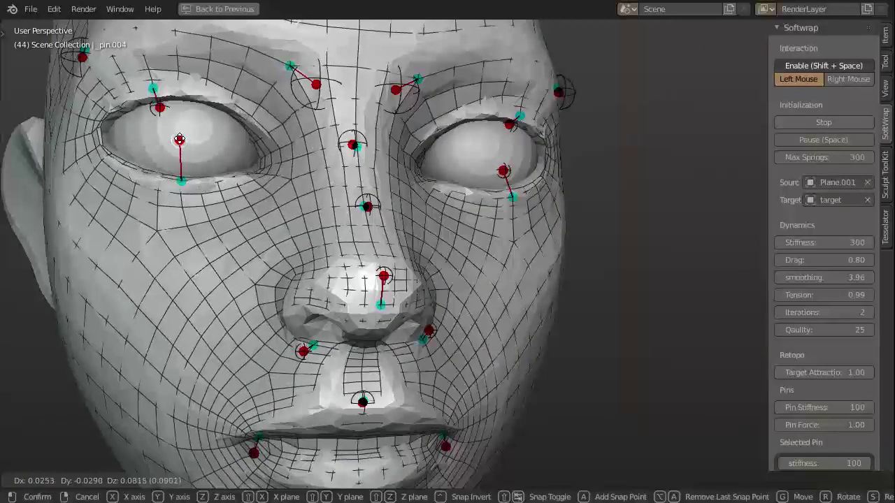
scroll(436, 305, down, 2)
scroll(435, 305, down, 3)
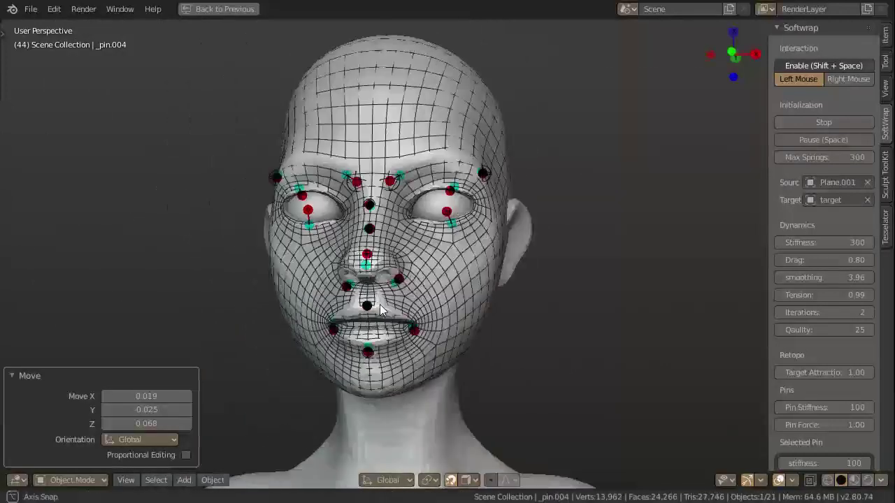
middle_drag(392, 294, 368, 311)
scroll(413, 304, up, 1)
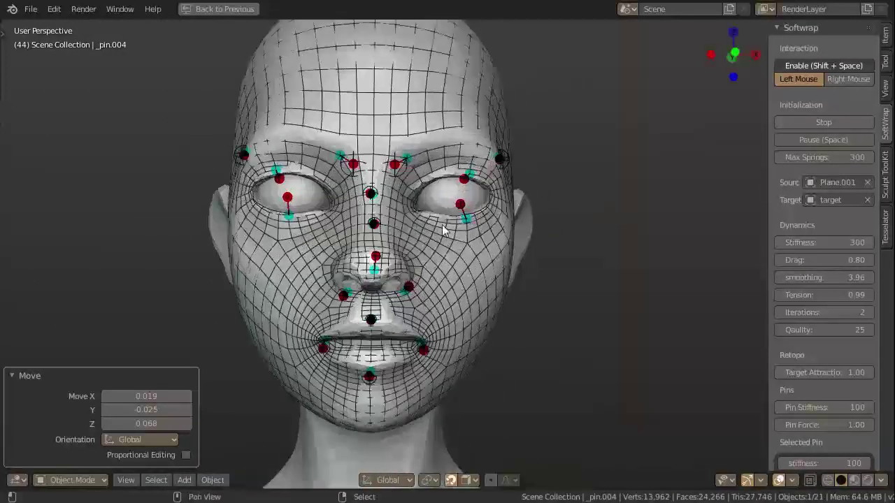
Stop the wrap and move the face mesh 1.778 along X, clear of the head
click(833, 125)
click(409, 237)
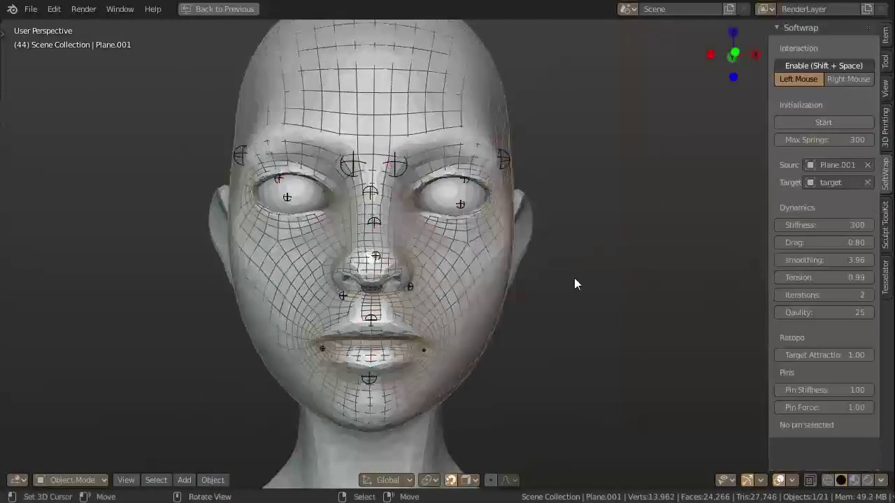
key(g)
key(x)
key(Return)
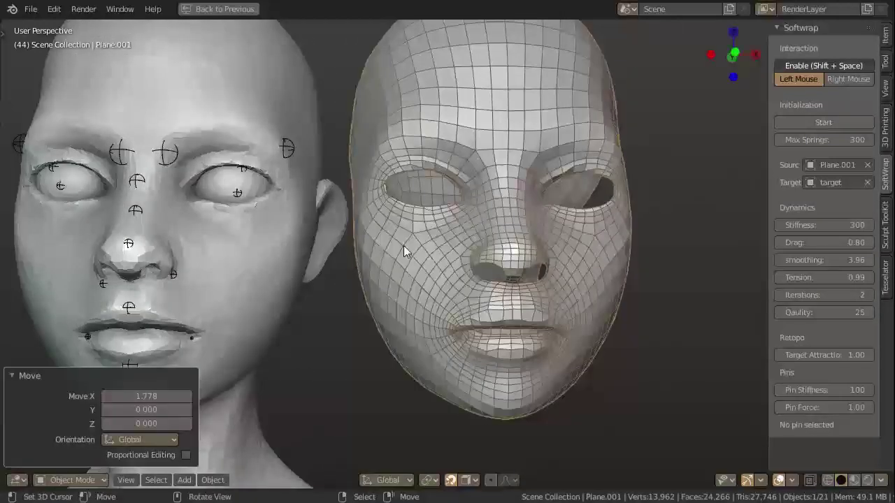
key(alt+a)
Inspect the wrapped mesh's quad layout in Sculpt Mode, then return to Object Mode
mouse_move(426, 246)
middle_down()
mouse_move(357, 228)
mouse_move(607, 304)
middle_up()
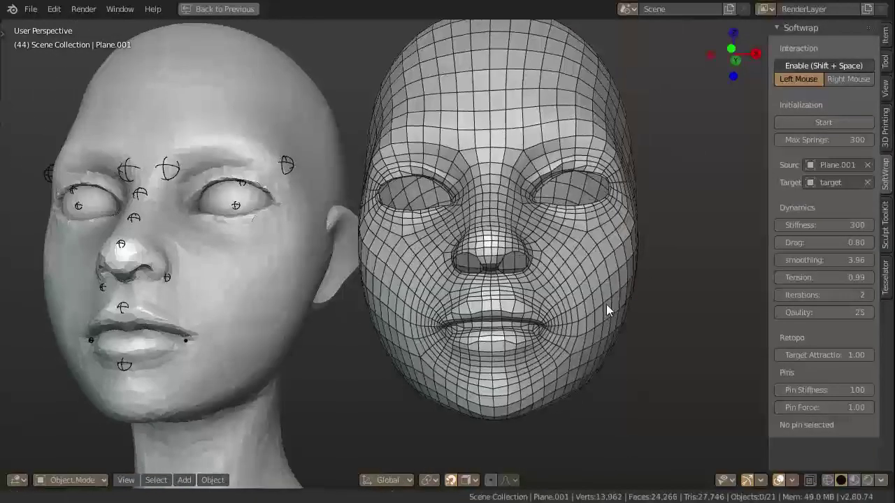
click(574, 253)
scroll(552, 294, up, 2)
key(ctrl+Tab)
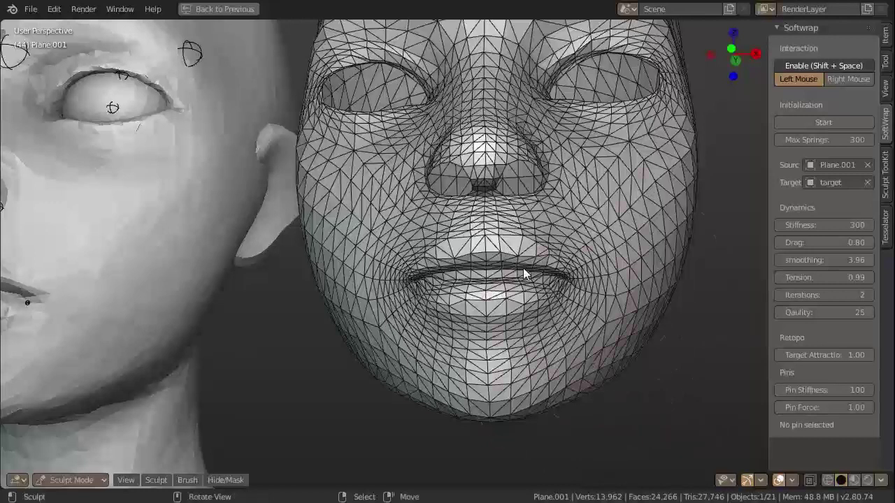
scroll(460, 262, up, 1)
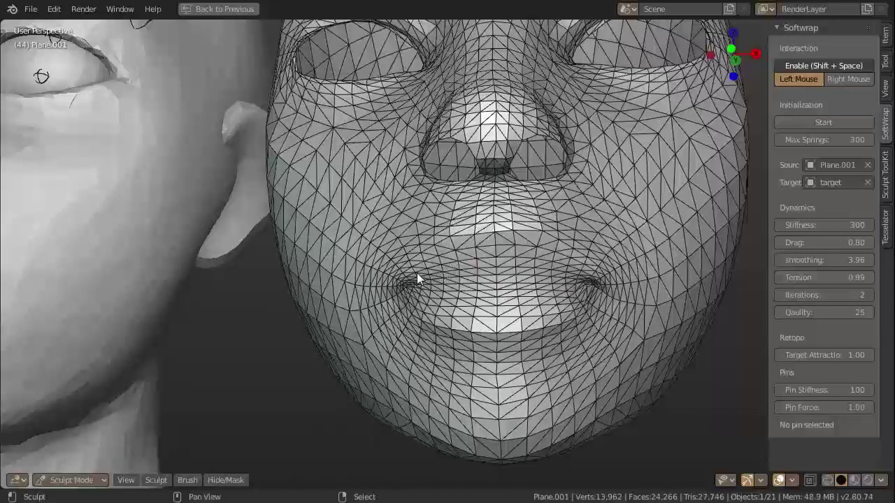
mouse_move(442, 263)
middle_down()
mouse_move(527, 227)
mouse_move(522, 293)
mouse_move(533, 295)
mouse_move(452, 217)
mouse_move(536, 254)
middle_up()
key(ctrl+Tab)
Move the face mesh -1.772 along X back onto the sculpted head and restart the Softwrap simulation
scroll(469, 292, down, 3)
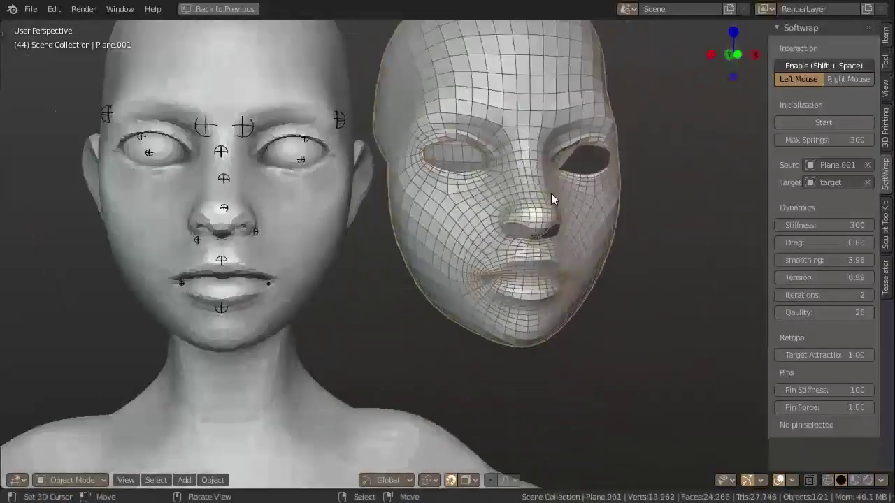
key(g)
key(x)
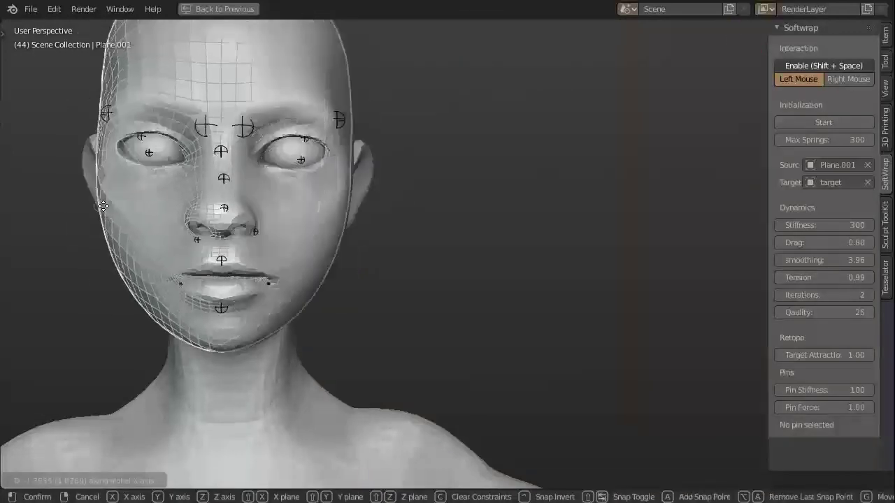
key(Escape)
key(g)
key(x)
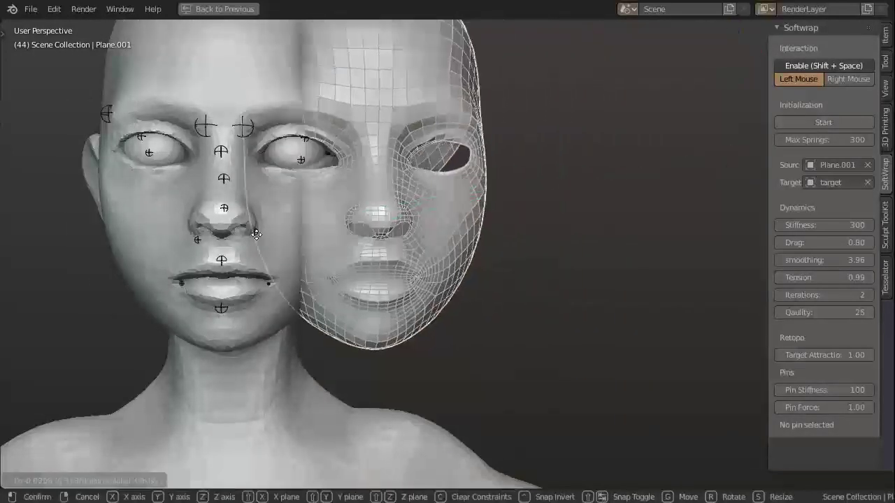
click(76, 228)
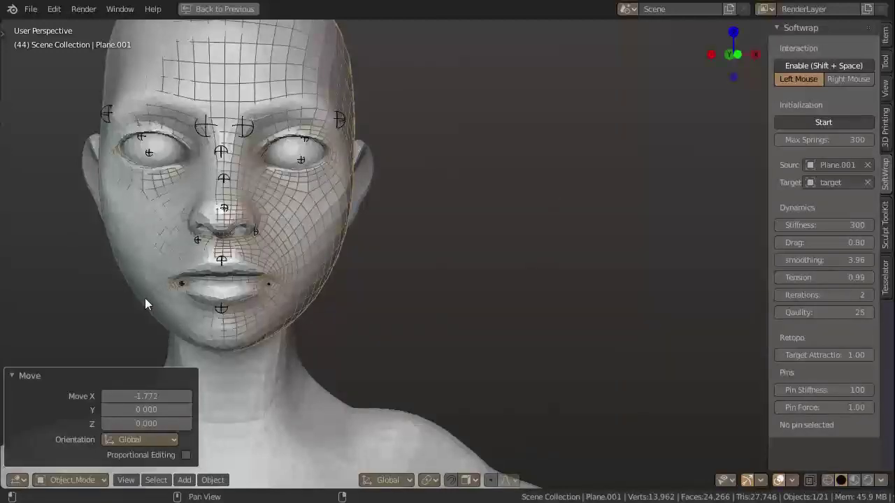
key(shift+space)
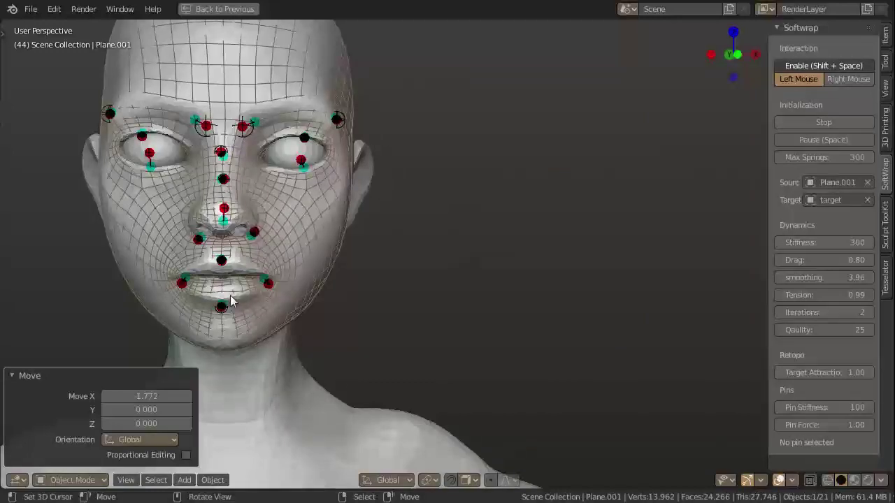
Select all 17 pins by object type and delete them
click(271, 286)
key(shift+g)
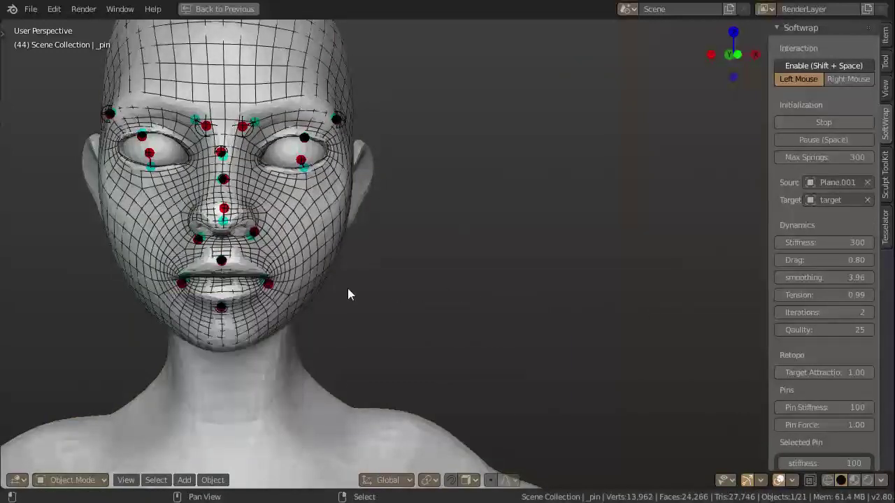
key(shift+g)
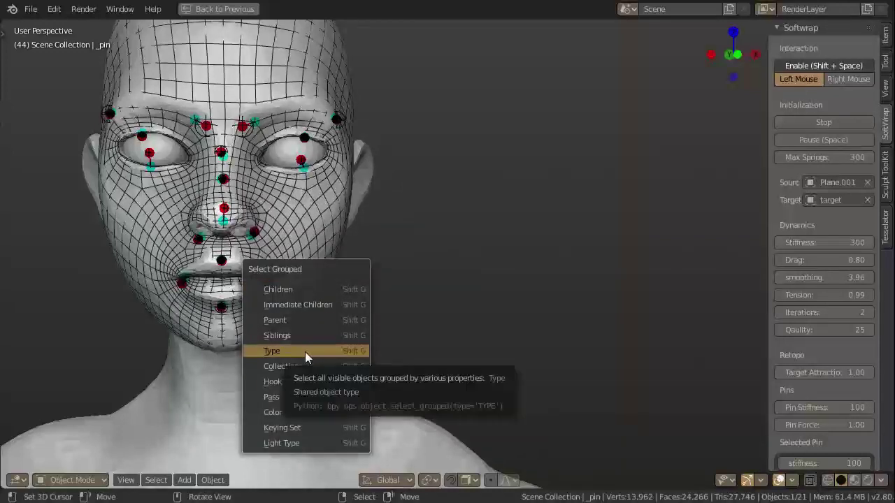
click(305, 351)
key(Delete)
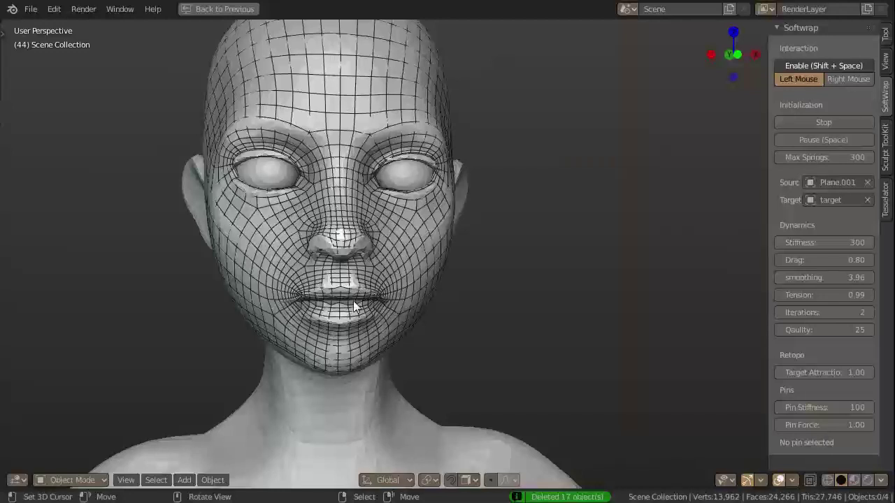
Nudge the wrapped mesh at the lower lip and mouth corner to refine the fit
mouse_move(354, 301)
middle_down()
mouse_move(386, 279)
mouse_move(360, 272)
middle_up()
click(358, 280)
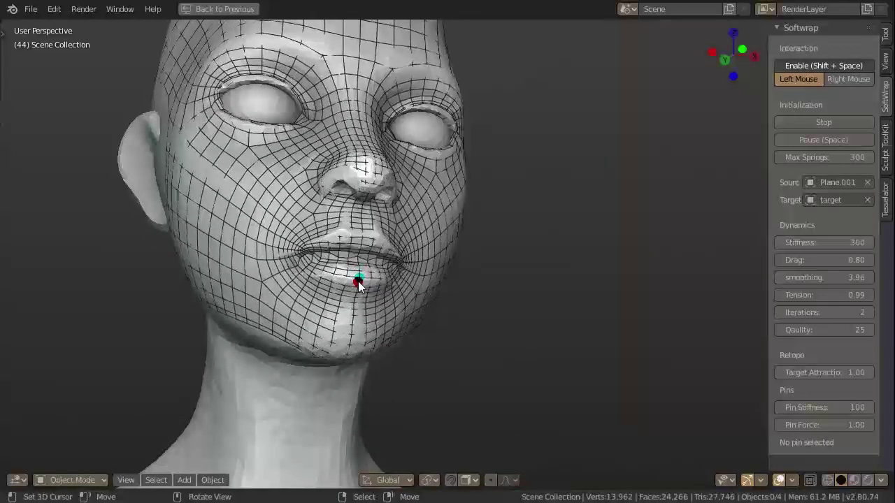
drag(358, 281, 356, 287)
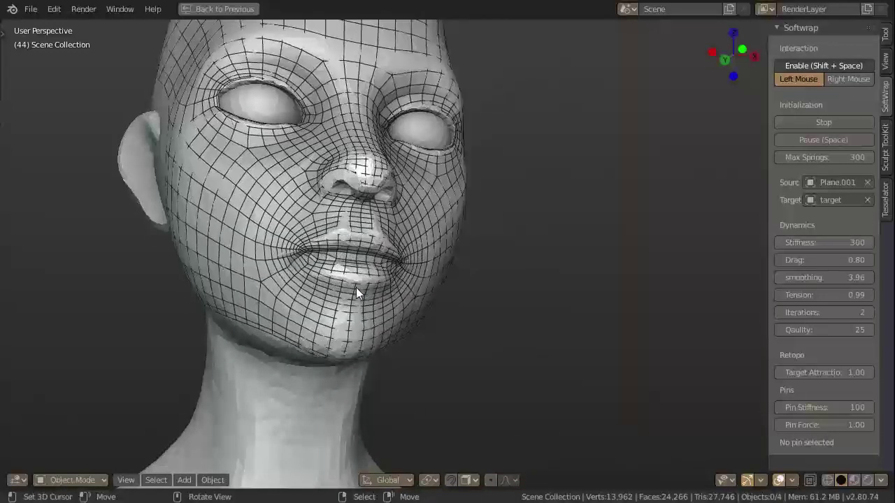
drag(288, 263, 284, 270)
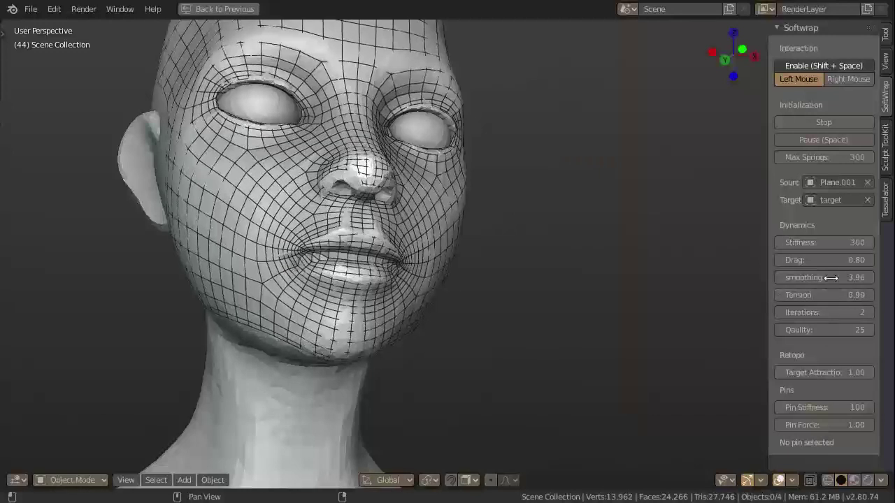
Set Softwrap smoothing to 0 and stop the wrap simulation
click(831, 277)
text(0)
key(Return)
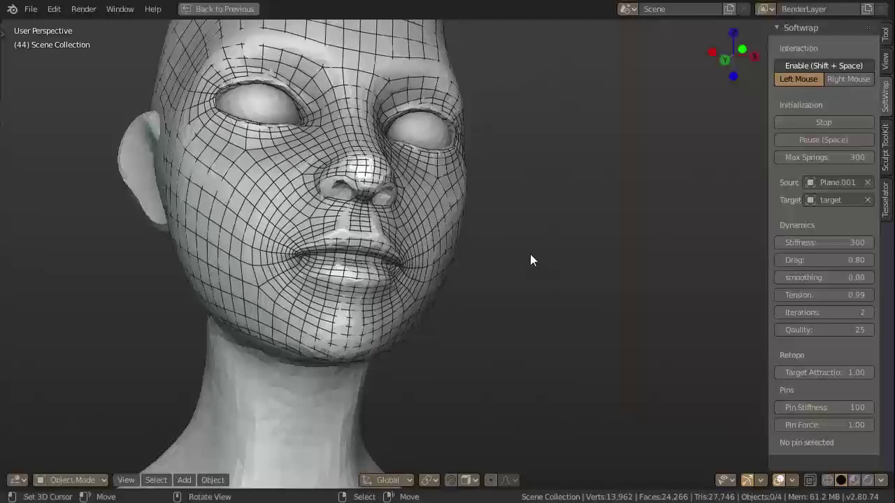
middle_drag(429, 230, 380, 260)
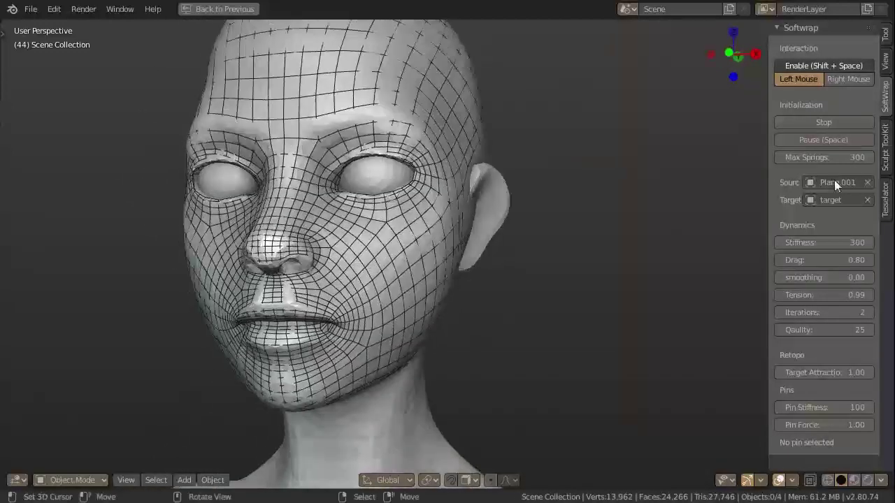
click(845, 124)
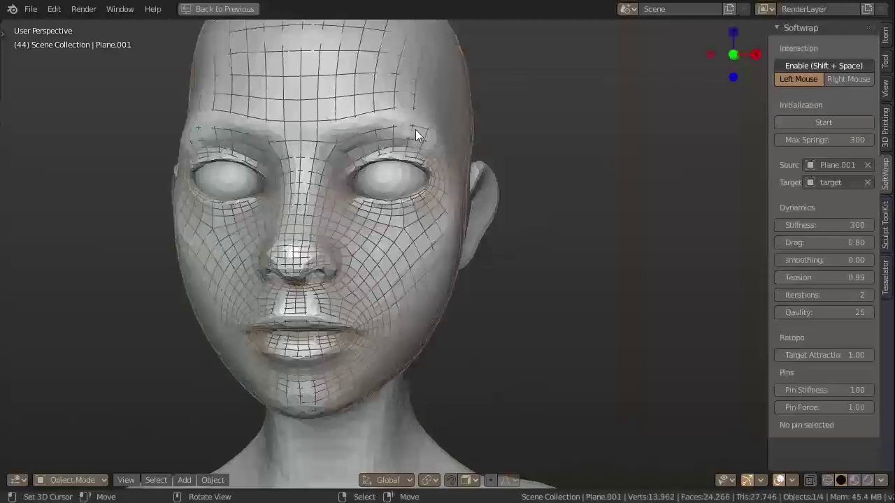
Shift the wrapped face mesh 1.528 along X beside the head, then deselect it
key(g)
key(x)
click(266, 179)
scroll(329, 195, up, 2)
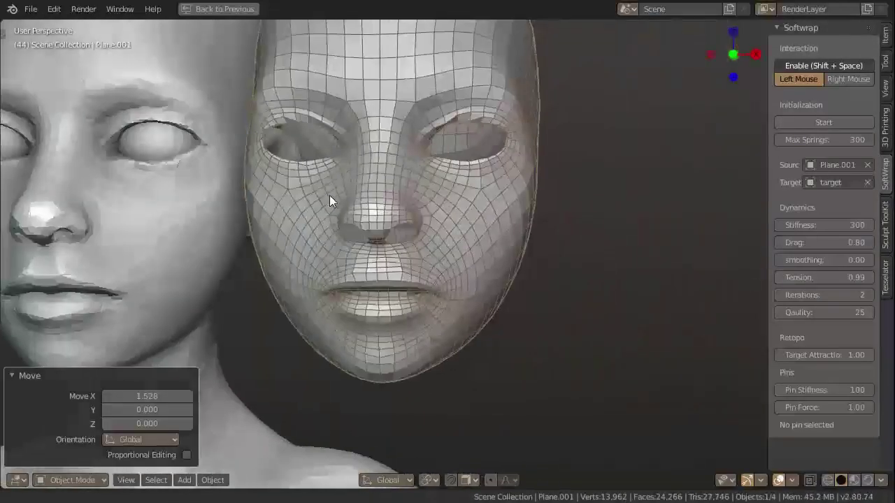
key(alt+a)
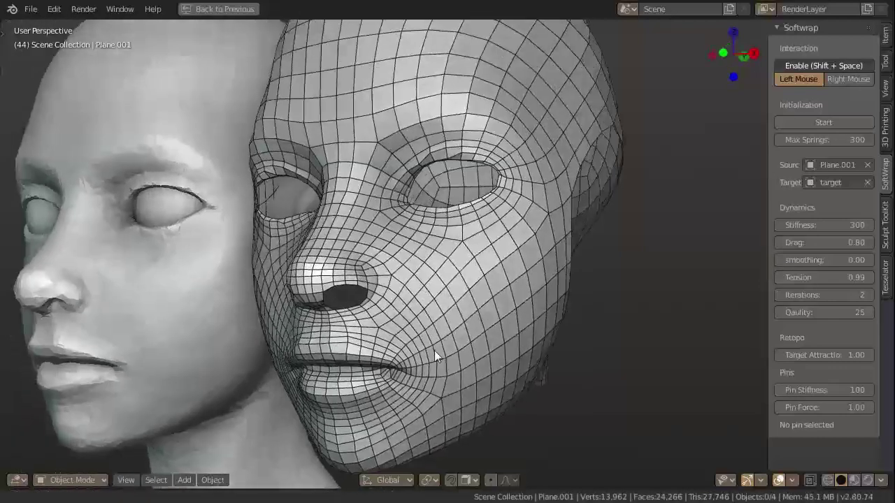